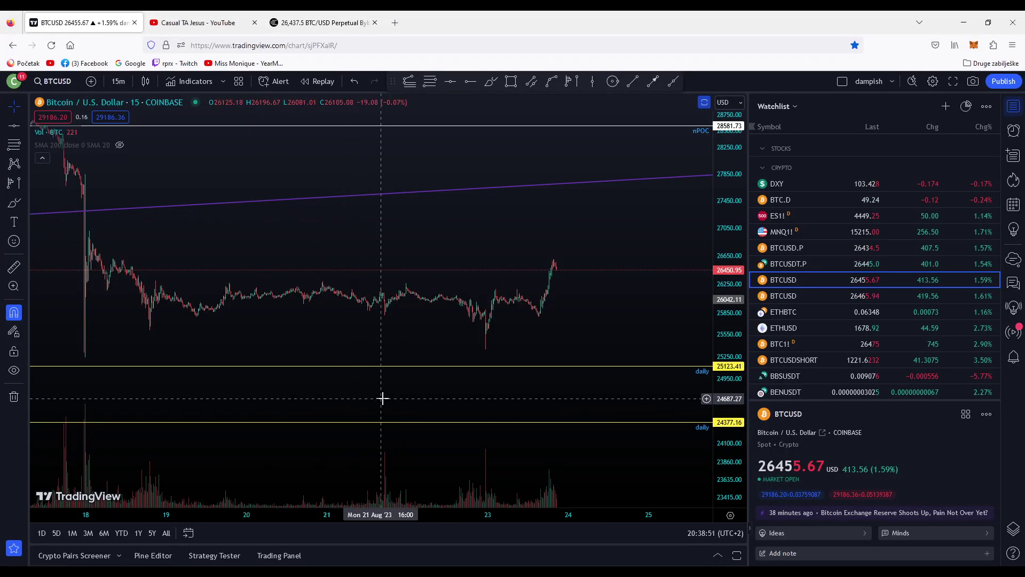
Draw a fixed range volume profile from the 17 August selloff low to the latest candle on 23 August.
{"action": "scroll", "coordinate": [383, 398], "scroll_direction": "down", "scroll_amount": 2}
{"action": "left_click_drag", "start_coordinate": [730, 412], "coordinate": [731, 407]}
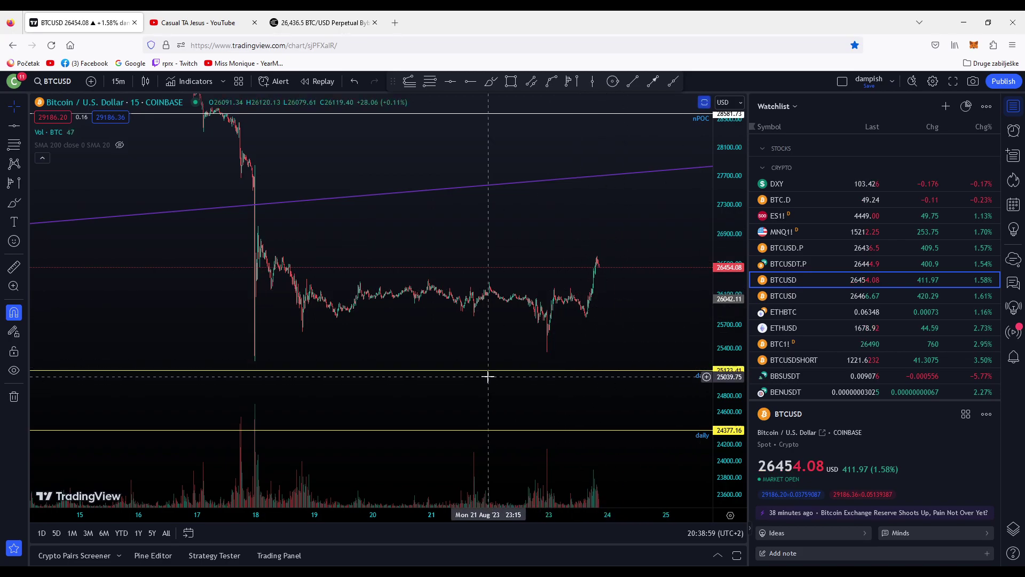
{"action": "left_click", "coordinate": [14, 184]}
{"action": "left_click", "coordinate": [262, 348]}
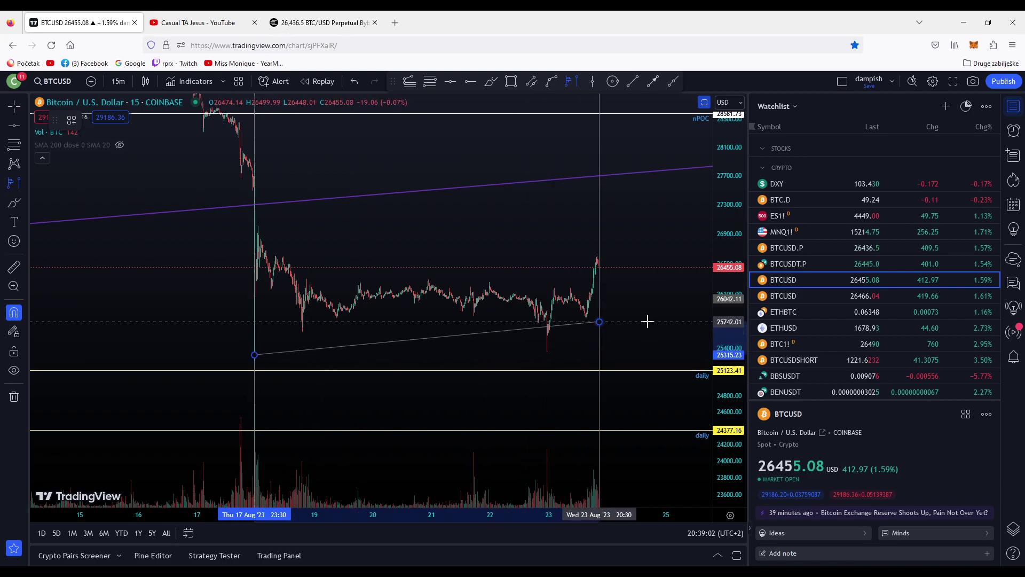
{"action": "left_click", "coordinate": [647, 321]}
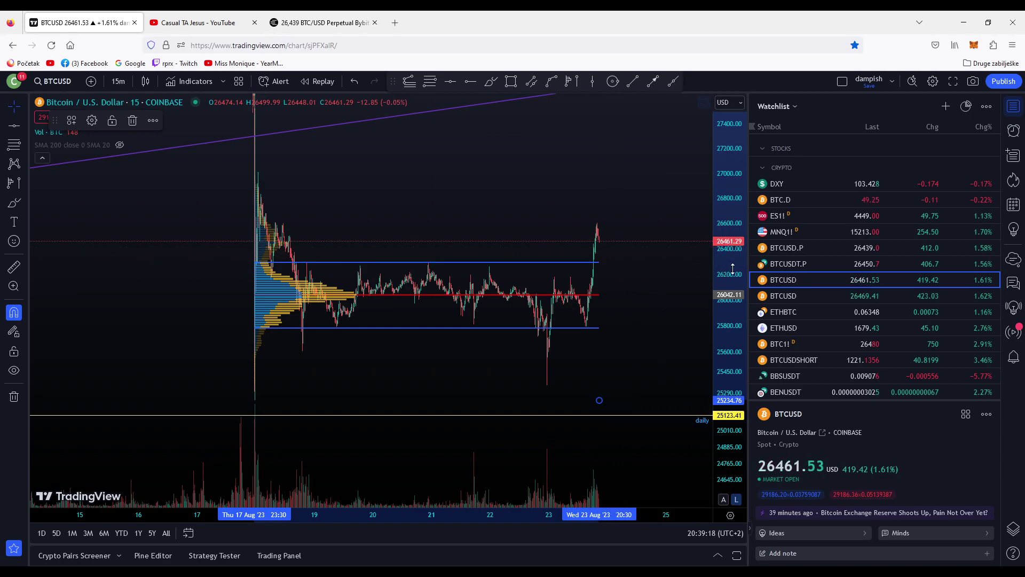
Remove the volume profile from the chart.
{"action": "scroll", "coordinate": [507, 379], "scroll_direction": "up", "scroll_amount": 2}
{"action": "right_click", "coordinate": [368, 325]}
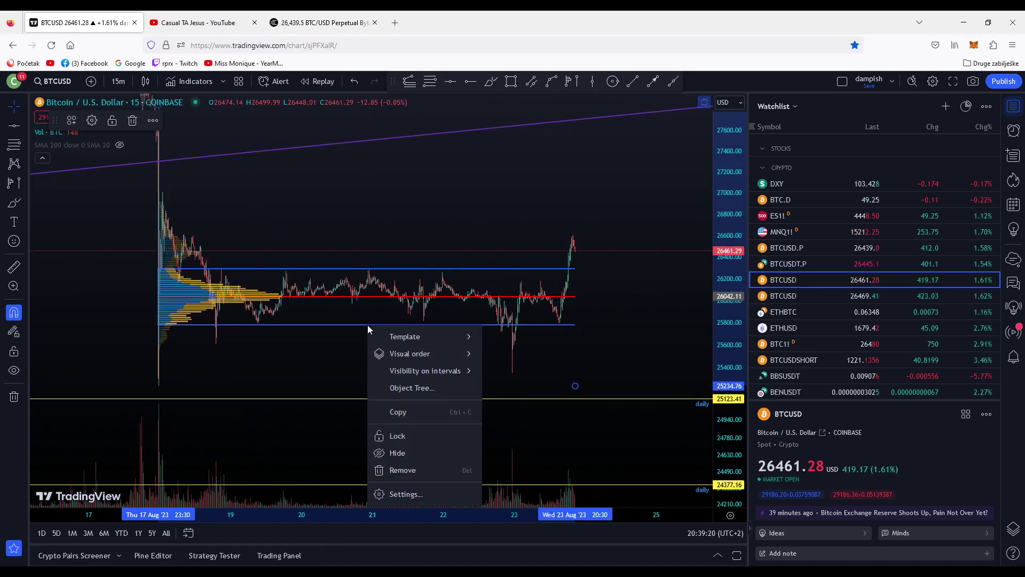
{"action": "left_click", "coordinate": [395, 470]}
{"action": "scroll", "coordinate": [707, 298], "scroll_direction": "down", "scroll_amount": 2}
{"action": "left_click_drag", "start_coordinate": [725, 300], "coordinate": [725, 385]}
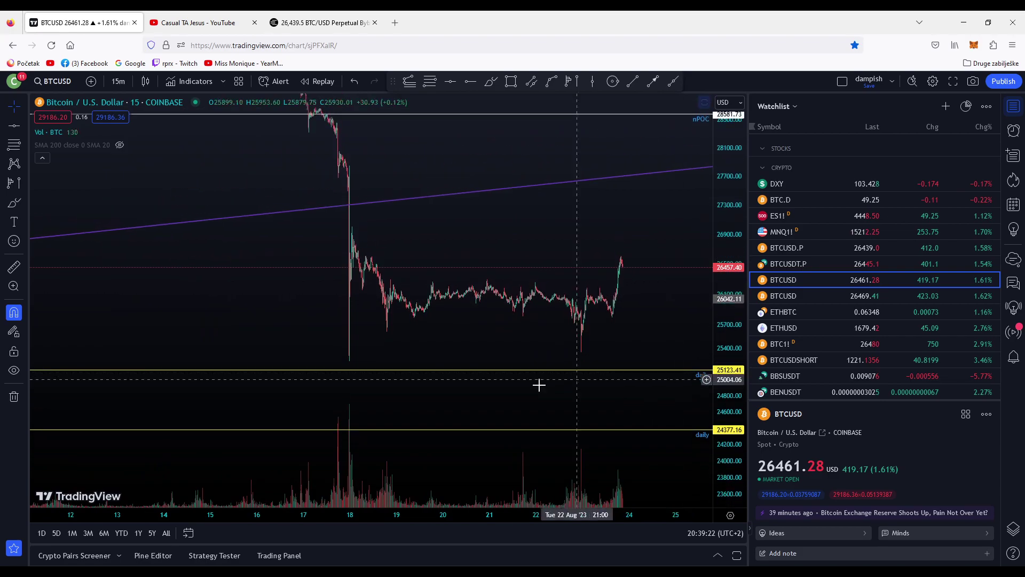
Place a horizontal ray at 27007.87 from the bounce high right after the 18 August selloff.
{"action": "scroll", "coordinate": [470, 396], "scroll_direction": "up", "scroll_amount": 2}
{"action": "left_click_drag", "start_coordinate": [398, 409], "coordinate": [497, 403]}
{"action": "scroll", "coordinate": [496, 403], "scroll_direction": "up", "scroll_amount": 4}
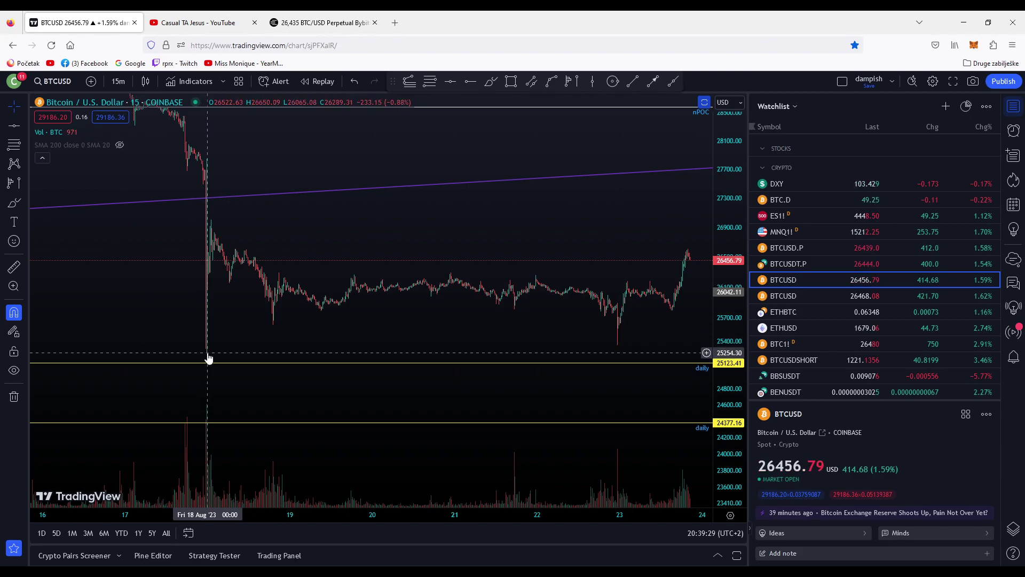
{"action": "left_click", "coordinate": [21, 125]}
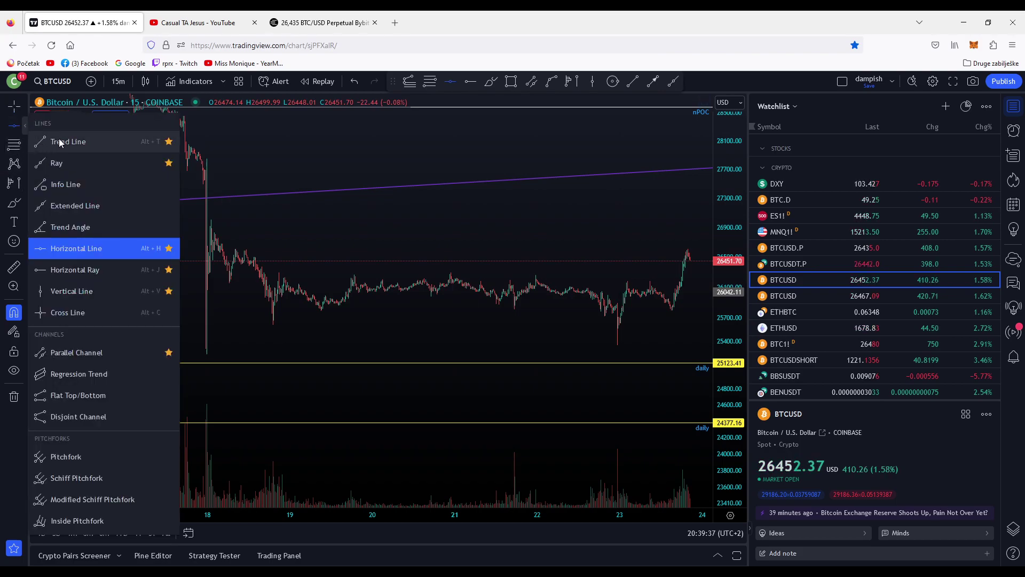
{"action": "left_click", "coordinate": [51, 270]}
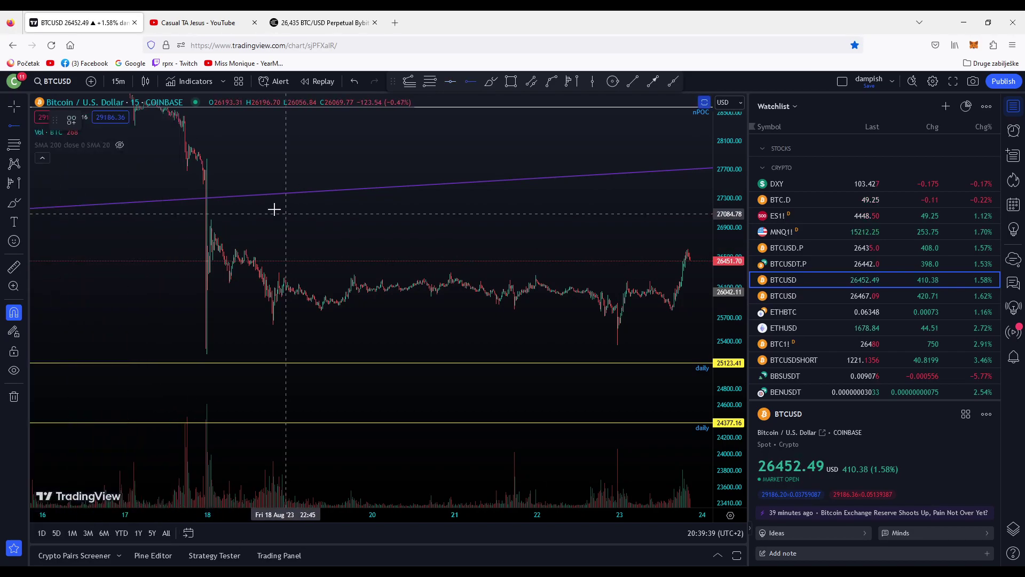
{"action": "left_click", "coordinate": [210, 210]}
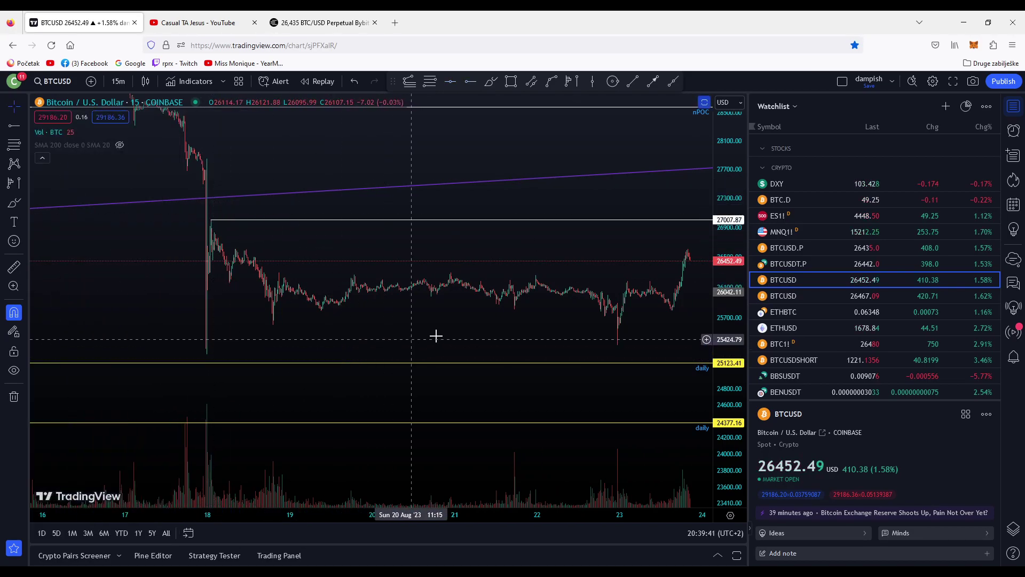
Place a second horizontal ray at 25617.11 from the swing low following that bounce to mark the range's lower boundary.
{"action": "left_click_drag", "start_coordinate": [638, 344], "coordinate": [364, 325]}
{"action": "scroll", "coordinate": [374, 331], "scroll_direction": "down", "scroll_amount": 5}
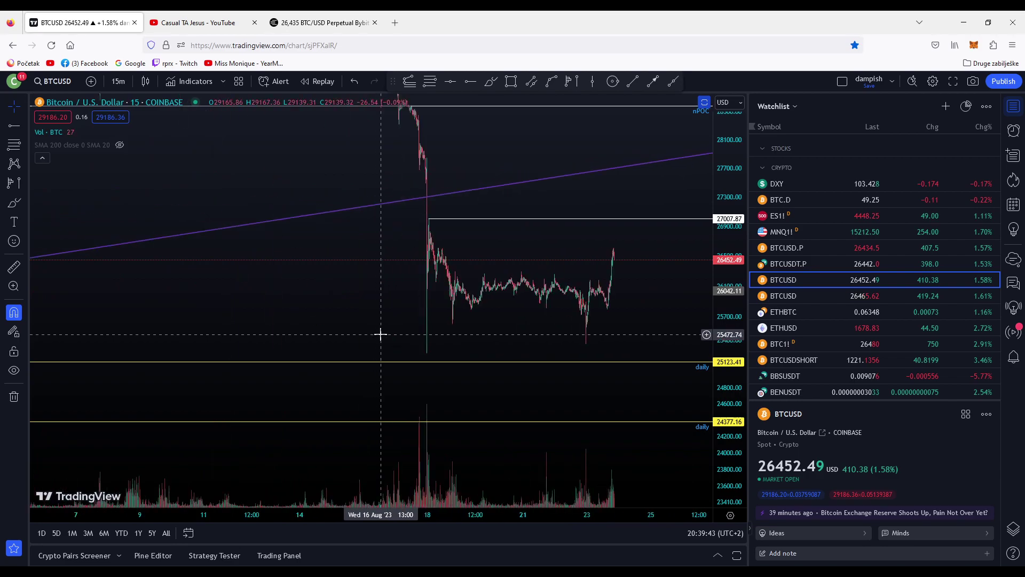
{"action": "left_click_drag", "start_coordinate": [673, 308], "coordinate": [527, 305]}
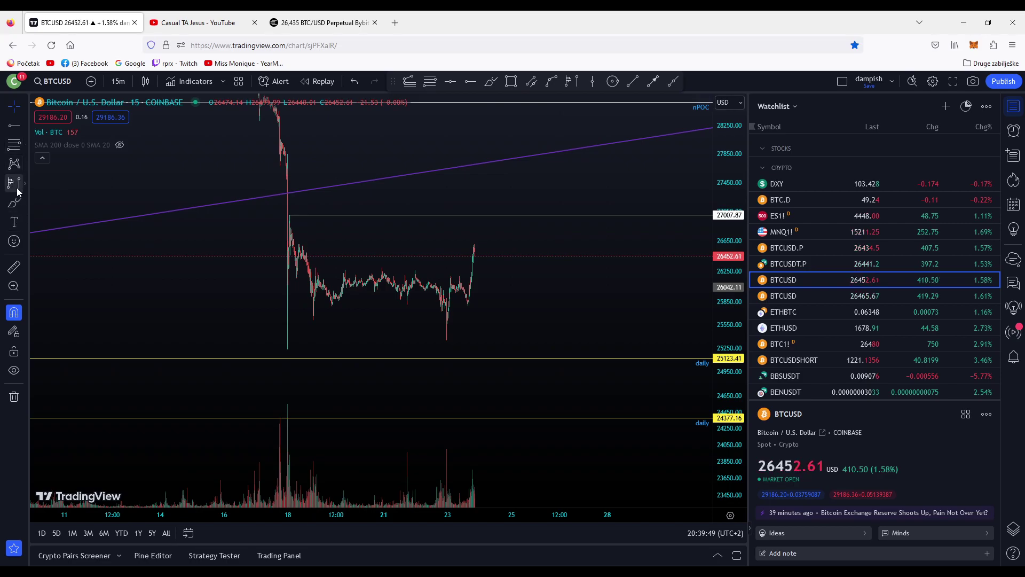
{"action": "left_click", "coordinate": [18, 129]}
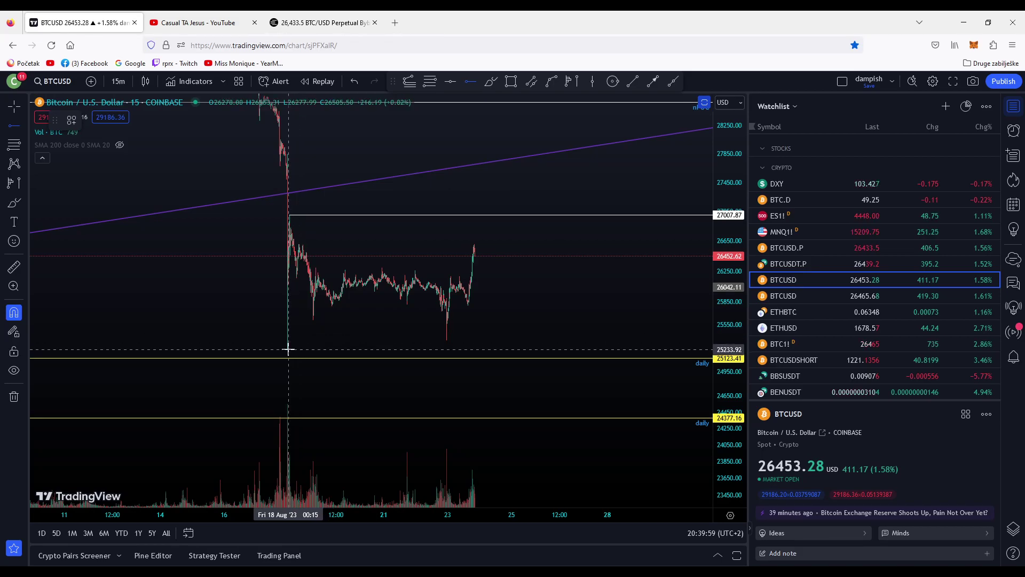
{"action": "left_click", "coordinate": [312, 324]}
{"action": "scroll", "coordinate": [567, 352], "scroll_direction": "up", "scroll_amount": 3}
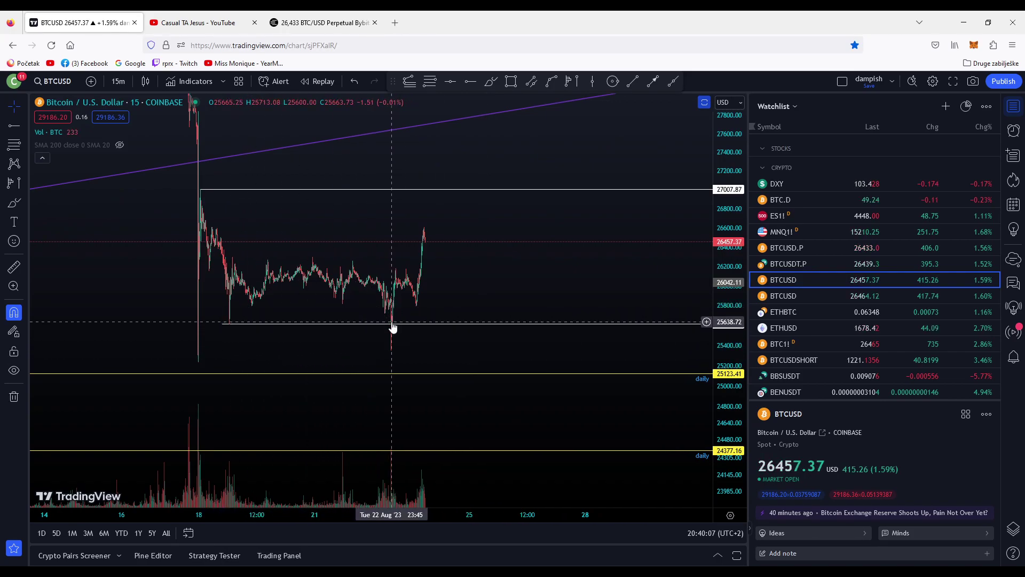
Measure the price move from the lower ray up to the latest high.
{"action": "scroll", "coordinate": [393, 327], "scroll_direction": "up", "scroll_amount": 1}
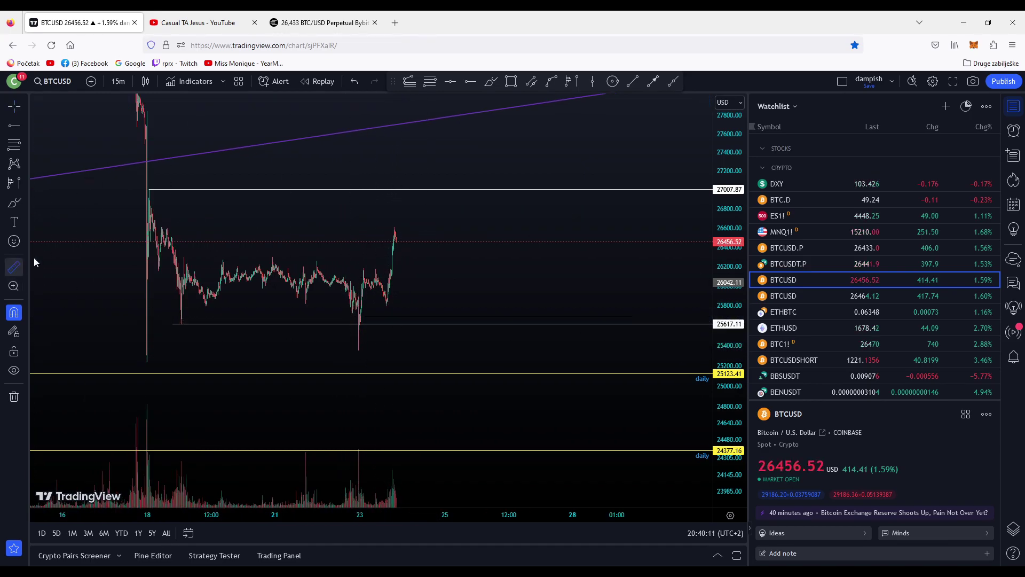
{"action": "left_click", "coordinate": [14, 267]}
{"action": "left_click", "coordinate": [414, 324]}
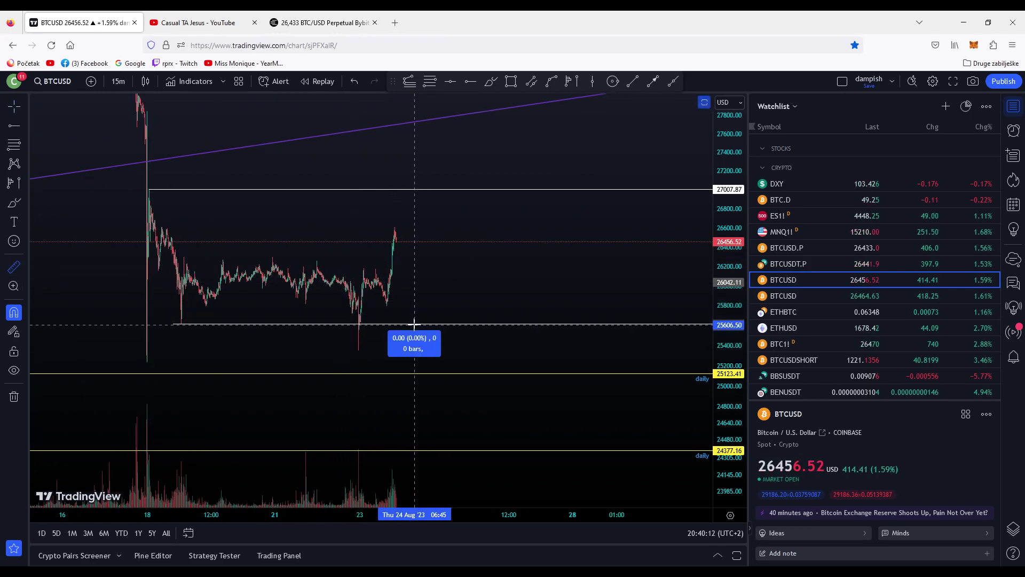
{"action": "left_click", "coordinate": [436, 231]}
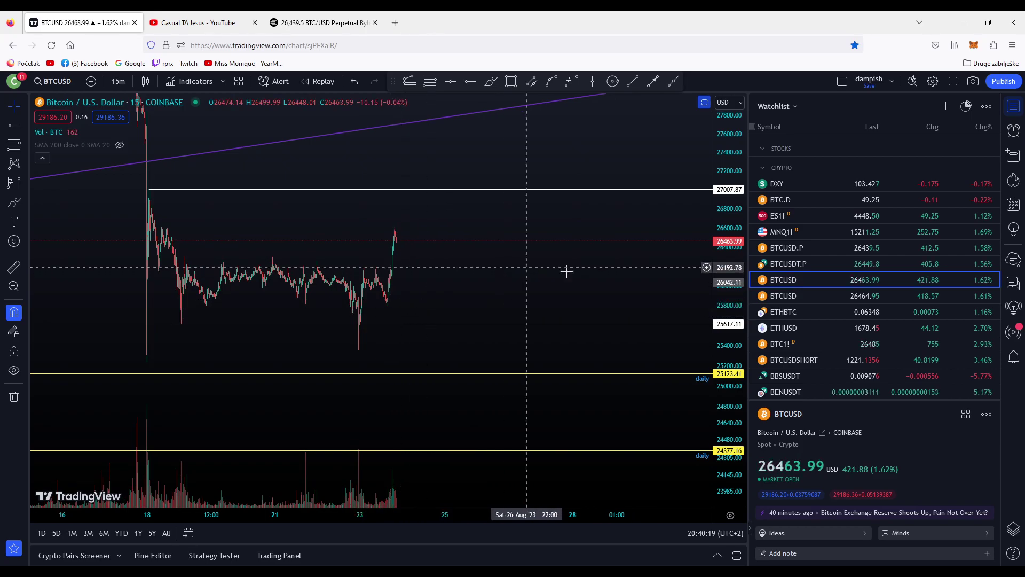
Brush a wavy price projection after the last candle, swinging twice between the 27007.87 and 25617.11 rays.
{"action": "left_click_drag", "start_coordinate": [734, 378], "coordinate": [735, 312]}
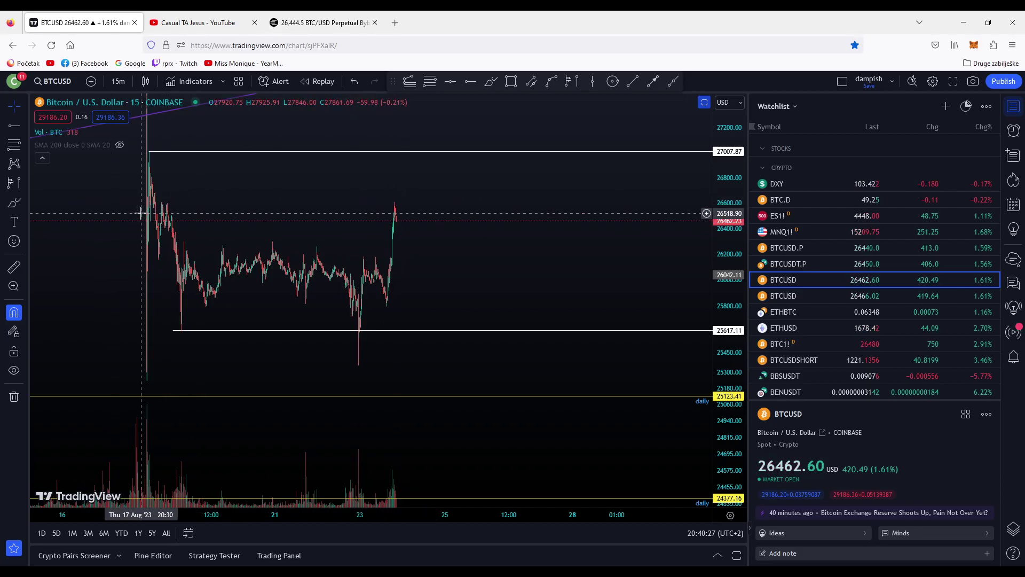
{"action": "left_click_drag", "start_coordinate": [728, 263], "coordinate": [728, 334]}
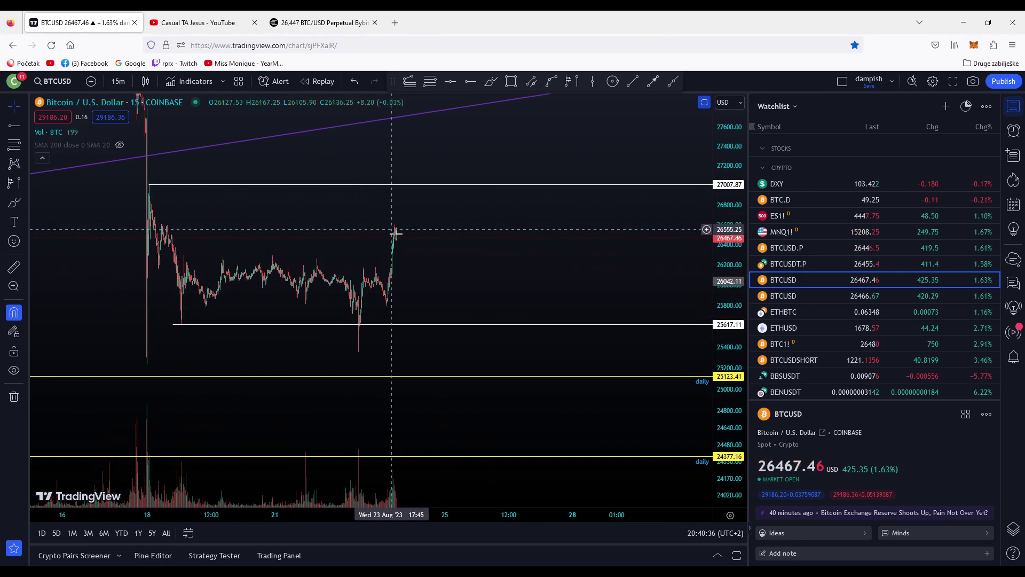
{"action": "left_click", "coordinate": [15, 204]}
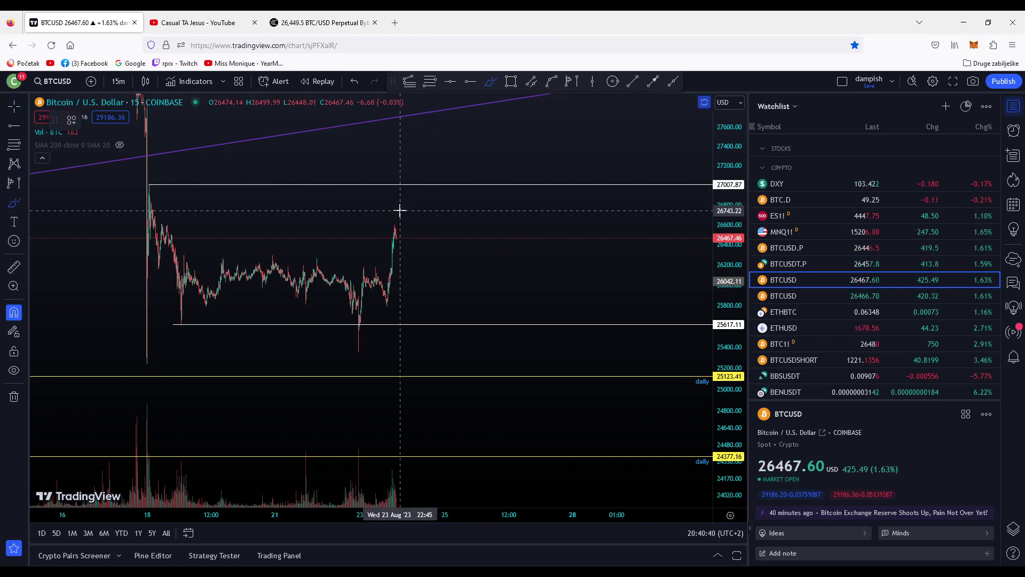
{"action": "mouse_move", "coordinate": [414, 190]}
{"action": "left_mouse_down"}
{"action": "mouse_move", "coordinate": [462, 321]}
{"action": "mouse_move", "coordinate": [522, 213]}
{"action": "mouse_move", "coordinate": [569, 238]}
{"action": "mouse_move", "coordinate": [605, 321]}
{"action": "mouse_move", "coordinate": [665, 177]}
{"action": "left_mouse_up"}
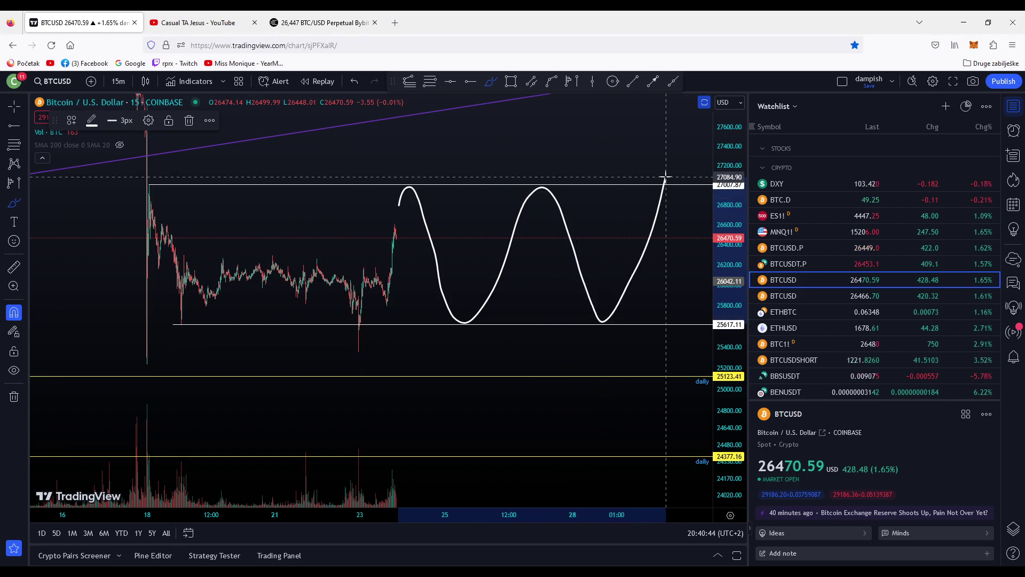
Remove the brushed wave from the chart.
{"action": "right_click", "coordinate": [509, 259]}
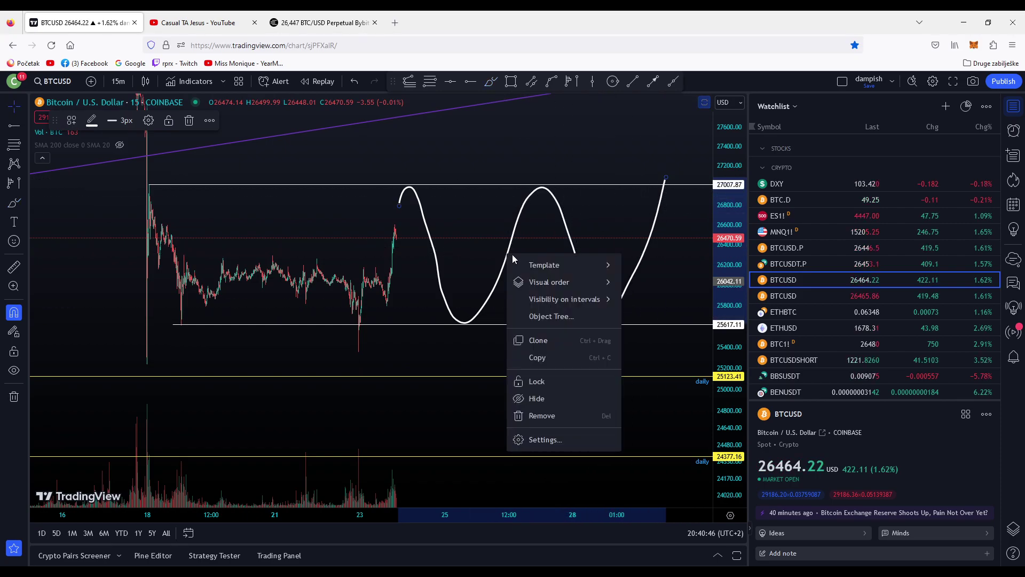
{"action": "left_click", "coordinate": [540, 417]}
{"action": "scroll", "coordinate": [408, 245], "scroll_direction": "down", "scroll_amount": 2}
{"action": "scroll", "coordinate": [508, 293], "scroll_direction": "up", "scroll_amount": 3}
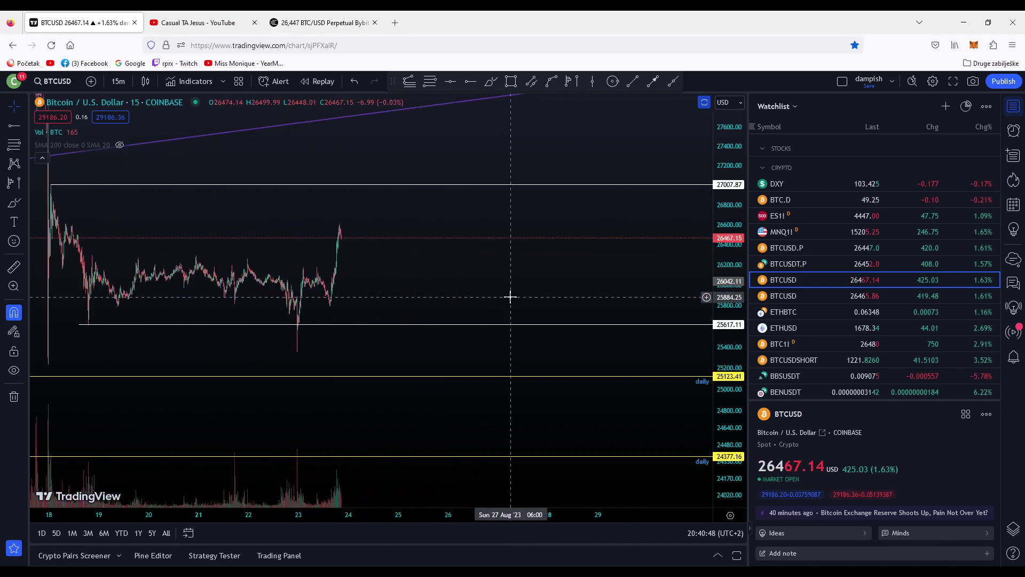
Brush a short rising curve above the last candle that crosses the 27007.87 ray up to about 27269.
{"action": "left_click_drag", "start_coordinate": [733, 259], "coordinate": [733, 295]}
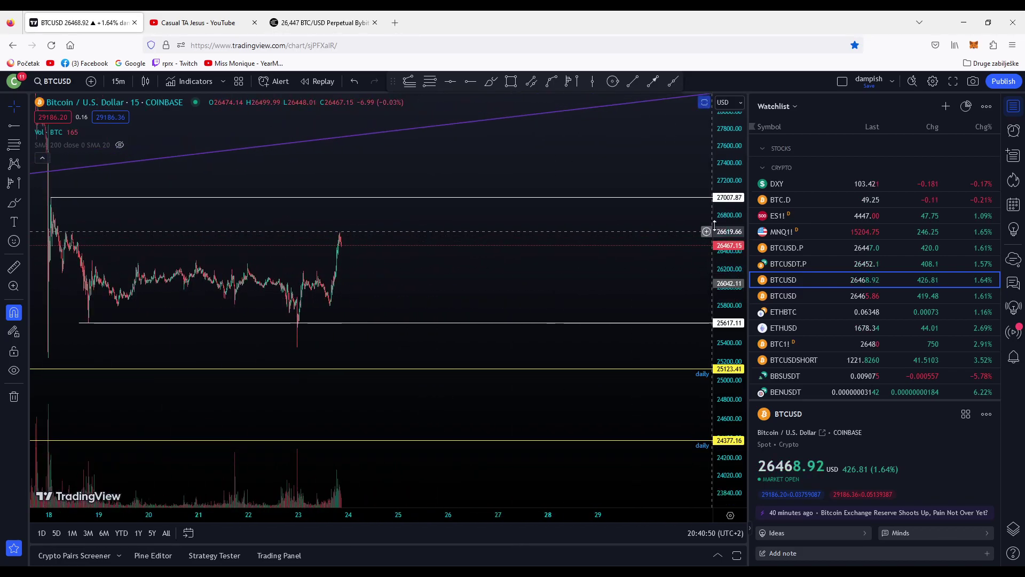
{"action": "left_click_drag", "start_coordinate": [728, 185], "coordinate": [728, 210]}
{"action": "scroll", "coordinate": [680, 212], "scroll_direction": "down", "scroll_amount": 2}
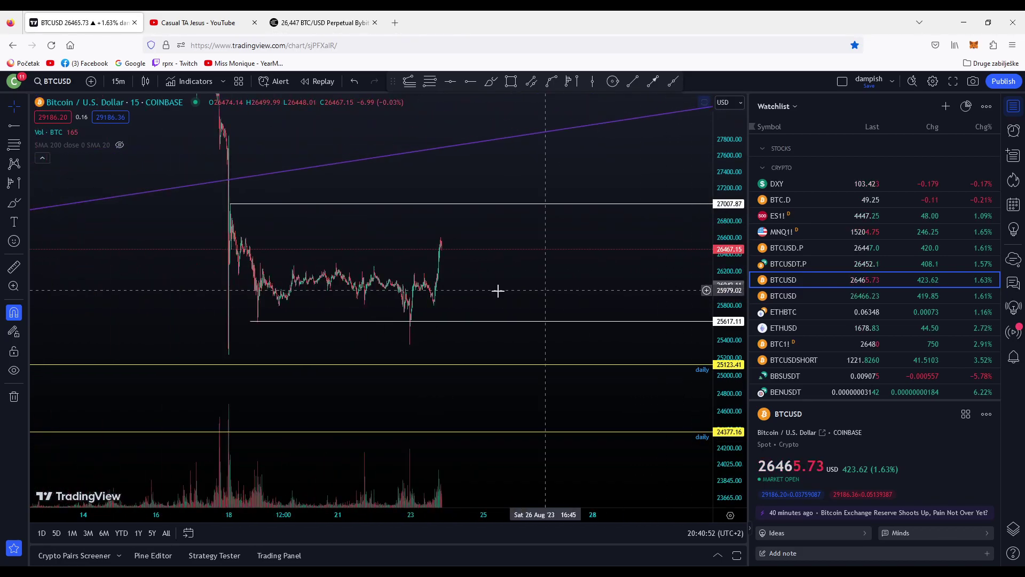
{"action": "left_click_drag", "start_coordinate": [568, 279], "coordinate": [554, 315]}
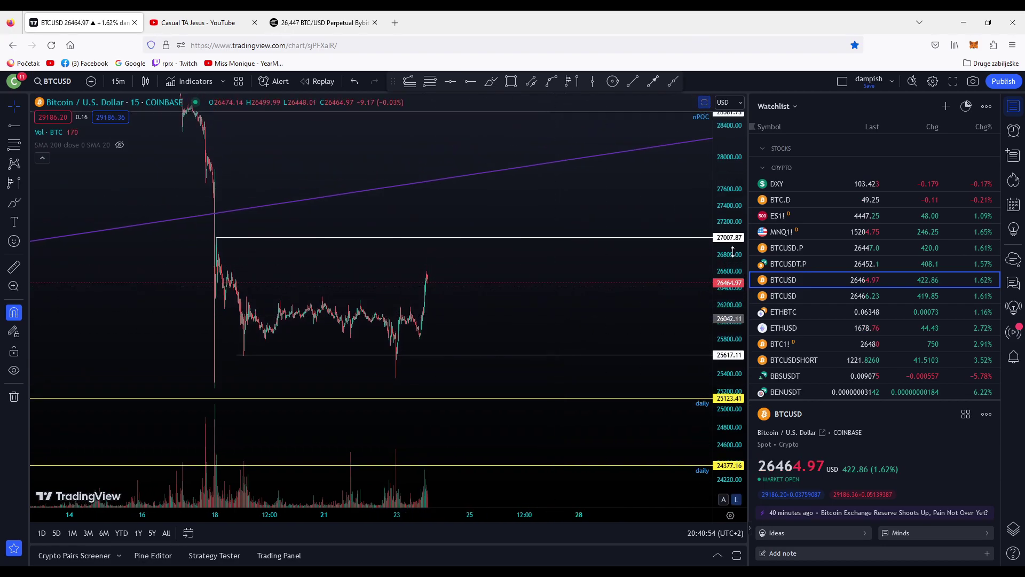
{"action": "left_click_drag", "start_coordinate": [733, 250], "coordinate": [731, 347]}
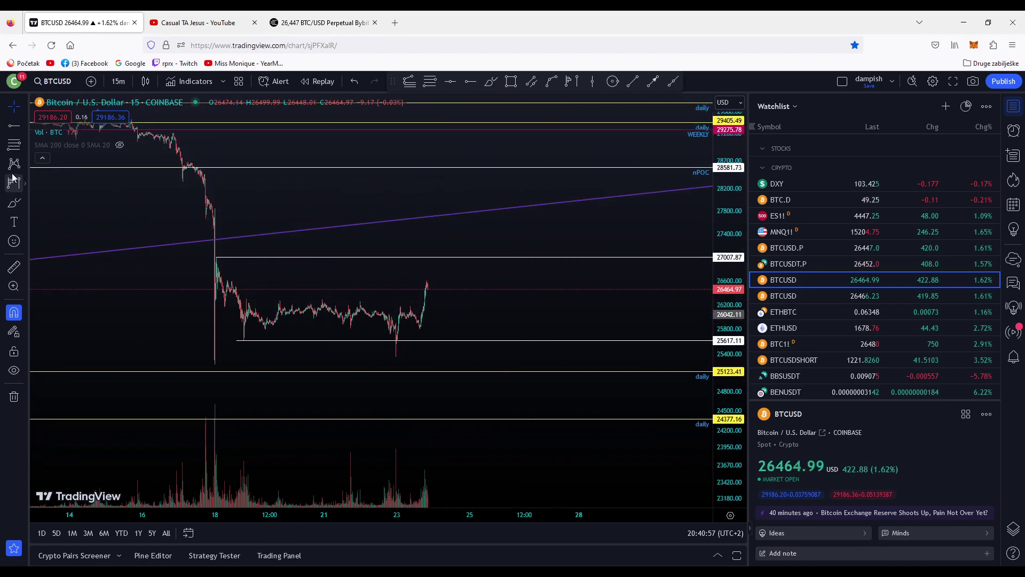
{"action": "left_click", "coordinate": [10, 204]}
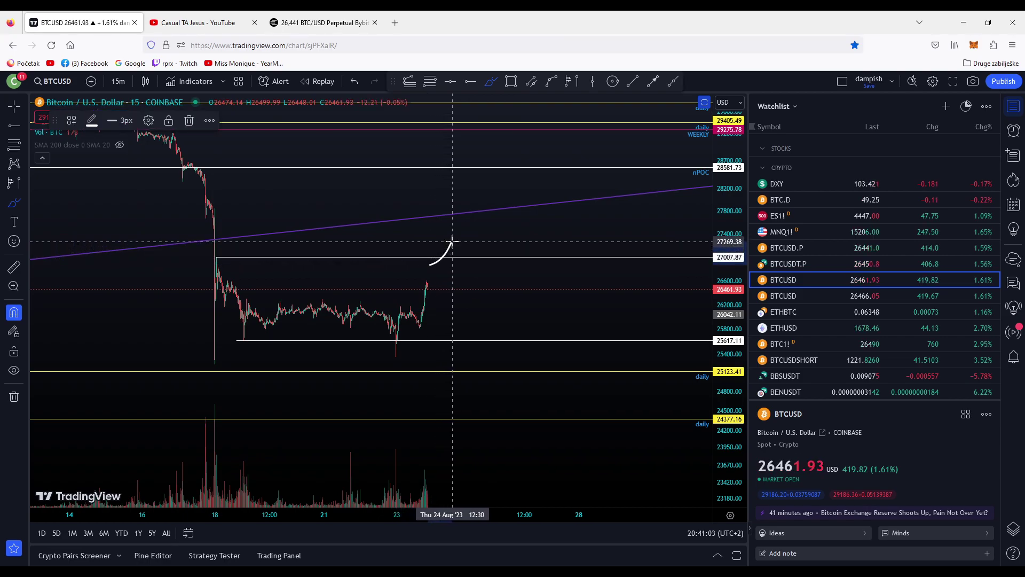
Switch the chart to the 1 day timeframe and rescale it to show the long-term trend lines.
{"action": "scroll", "coordinate": [480, 242], "scroll_direction": "down", "scroll_amount": 3}
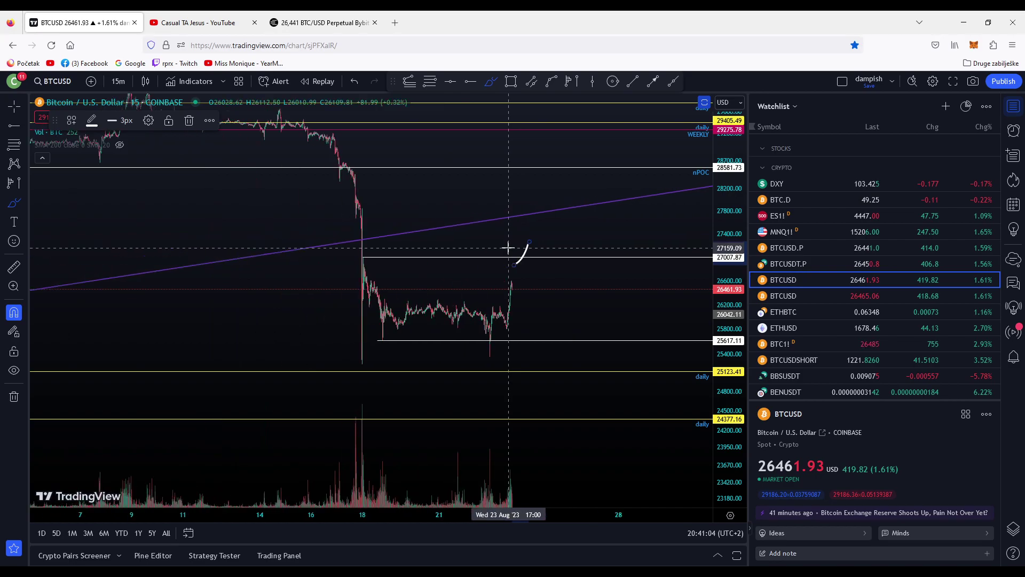
{"action": "left_click", "coordinate": [116, 81]}
{"action": "left_click", "coordinate": [128, 345]}
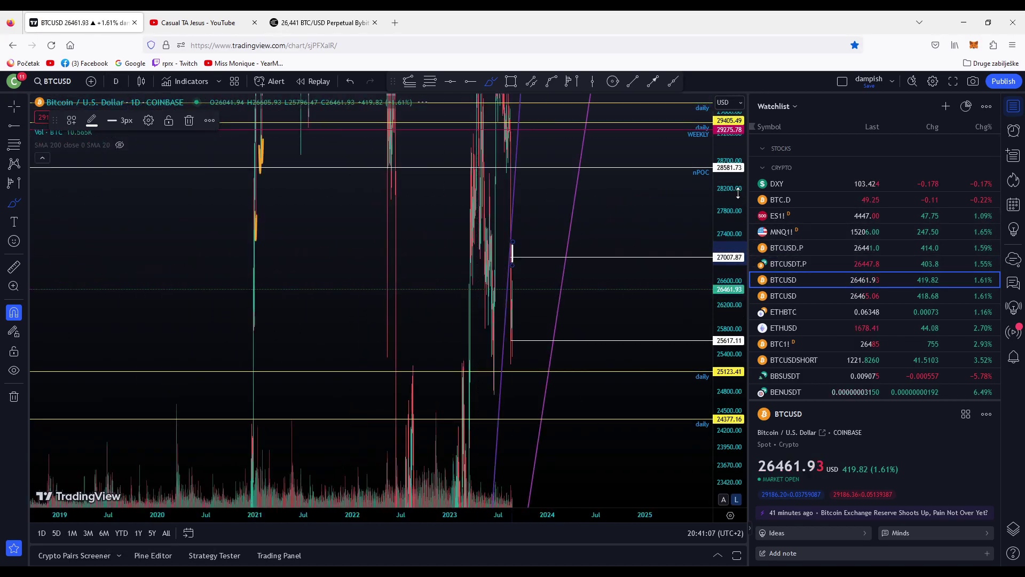
{"action": "left_click_drag", "start_coordinate": [738, 193], "coordinate": [728, 404]}
{"action": "left_click_drag", "start_coordinate": [730, 252], "coordinate": [721, 502]}
{"action": "scroll", "coordinate": [568, 454], "scroll_direction": "up", "scroll_amount": 4}
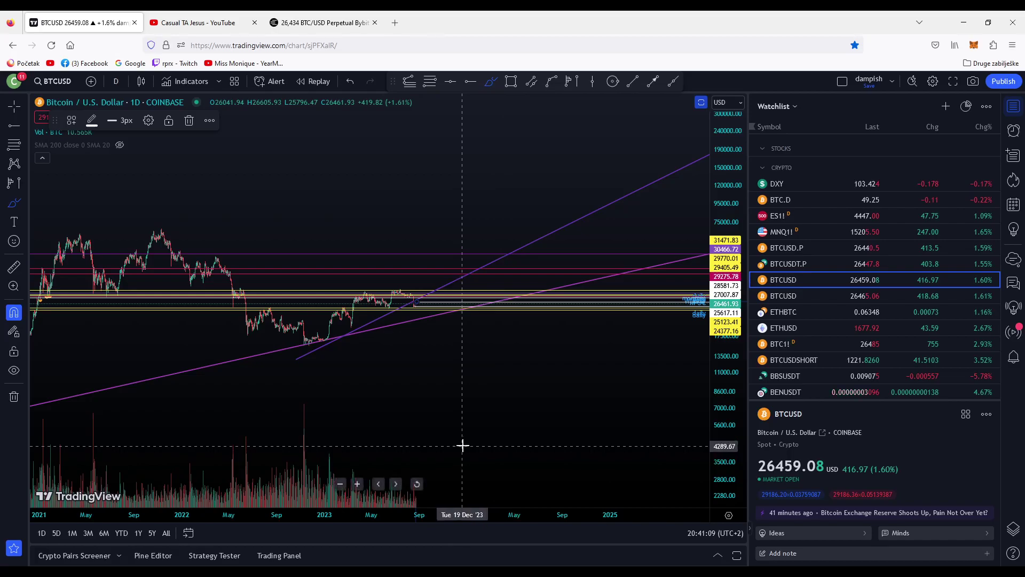
{"action": "scroll", "coordinate": [438, 409], "scroll_direction": "down", "scroll_amount": 3}
{"action": "scroll", "coordinate": [480, 392], "scroll_direction": "up", "scroll_amount": 5}
{"action": "left_click_drag", "start_coordinate": [721, 436], "coordinate": [721, 219]}
{"action": "left_click_drag", "start_coordinate": [593, 307], "coordinate": [475, 414]}
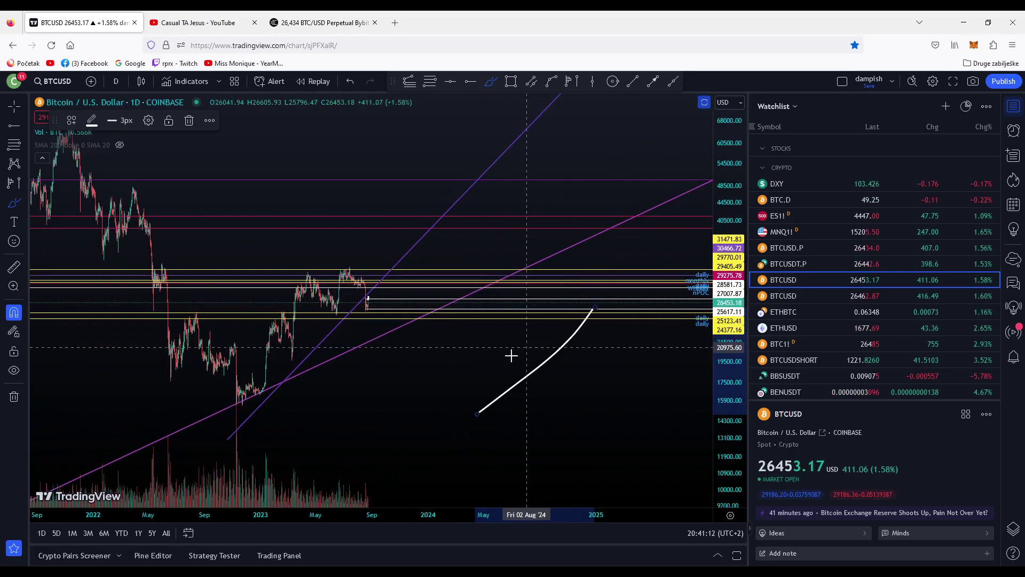
{"action": "right_click", "coordinate": [512, 392]}
{"action": "left_click", "coordinate": [543, 531]}
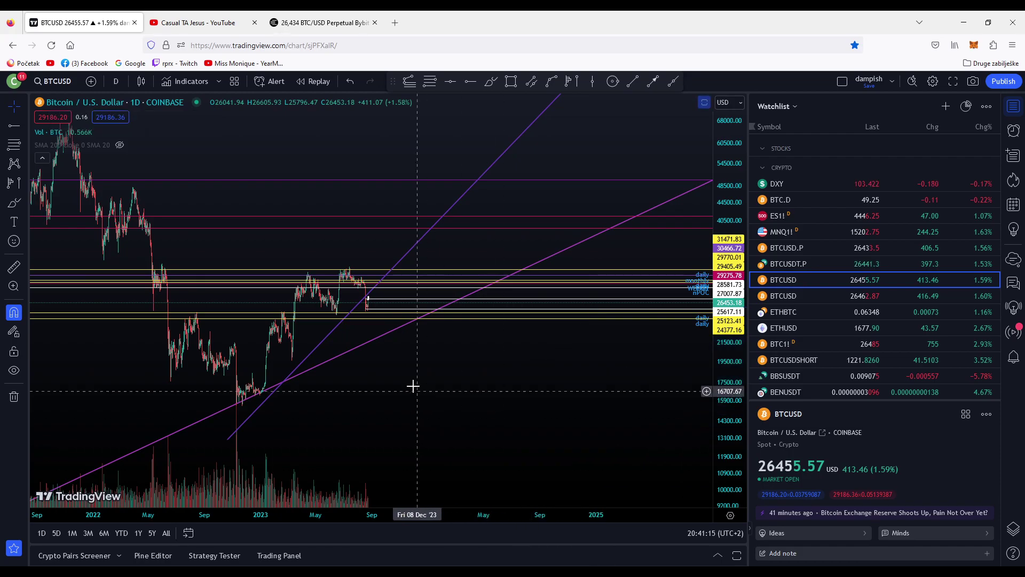
Remove the steeper purple trend line and switch the chart to the 1 hour timeframe.
{"action": "right_click", "coordinate": [419, 244]}
{"action": "left_click", "coordinate": [479, 415]}
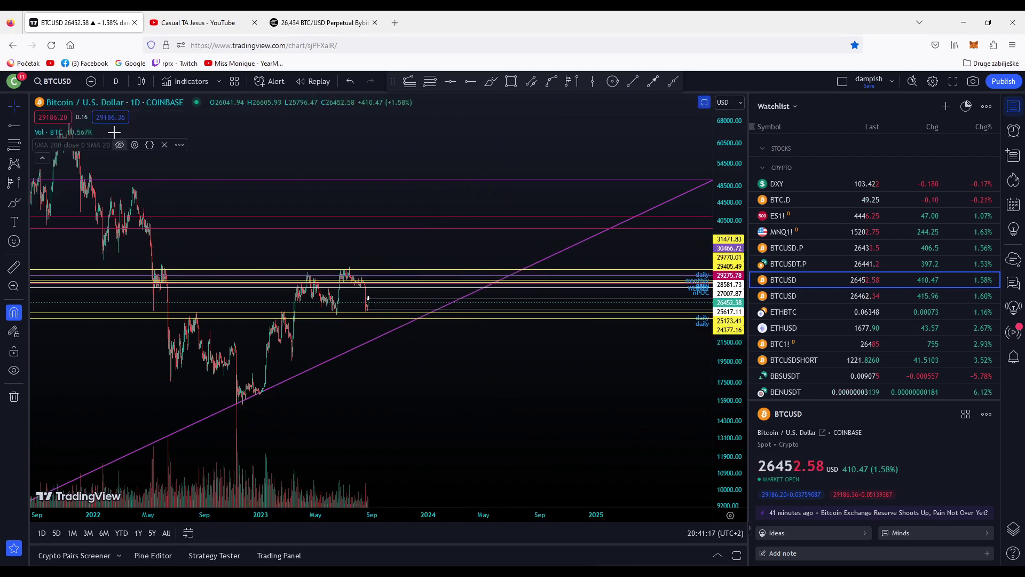
{"action": "left_click", "coordinate": [117, 81]}
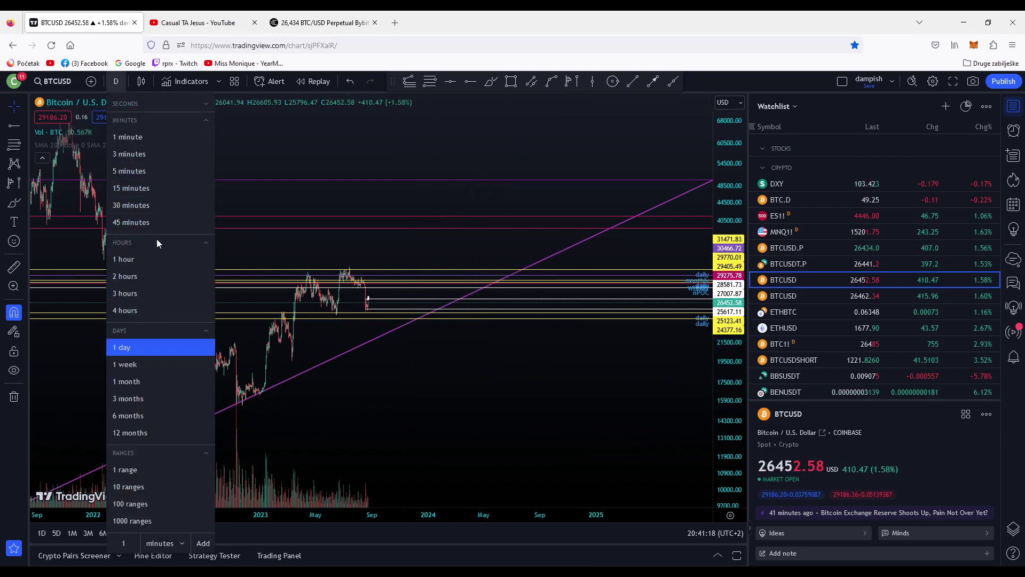
{"action": "left_click", "coordinate": [126, 259]}
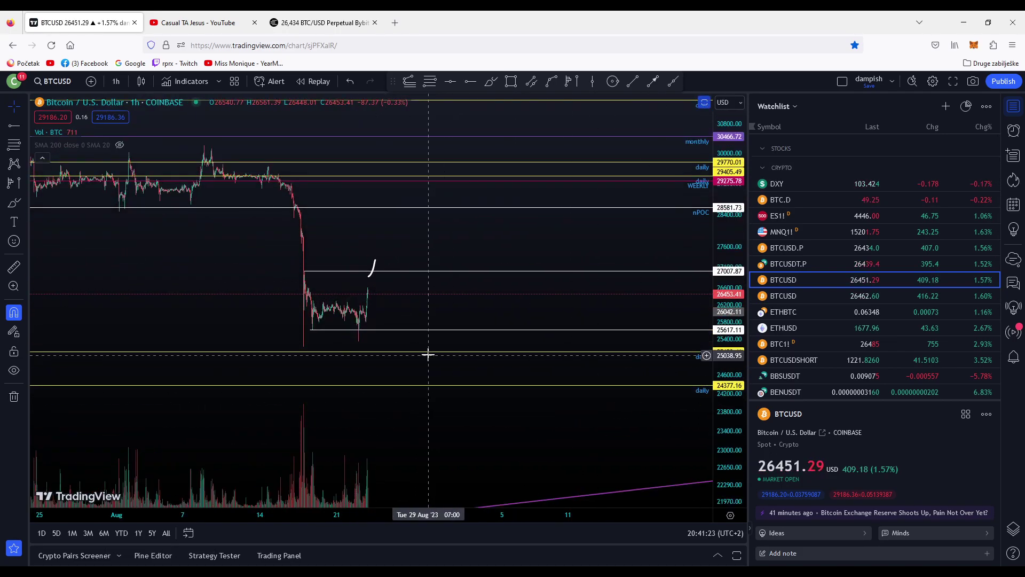
Remove the short brushed rising curve that crosses the 27007.87 ray above the last candle.
{"action": "left_click_drag", "start_coordinate": [727, 427], "coordinate": [728, 278]}
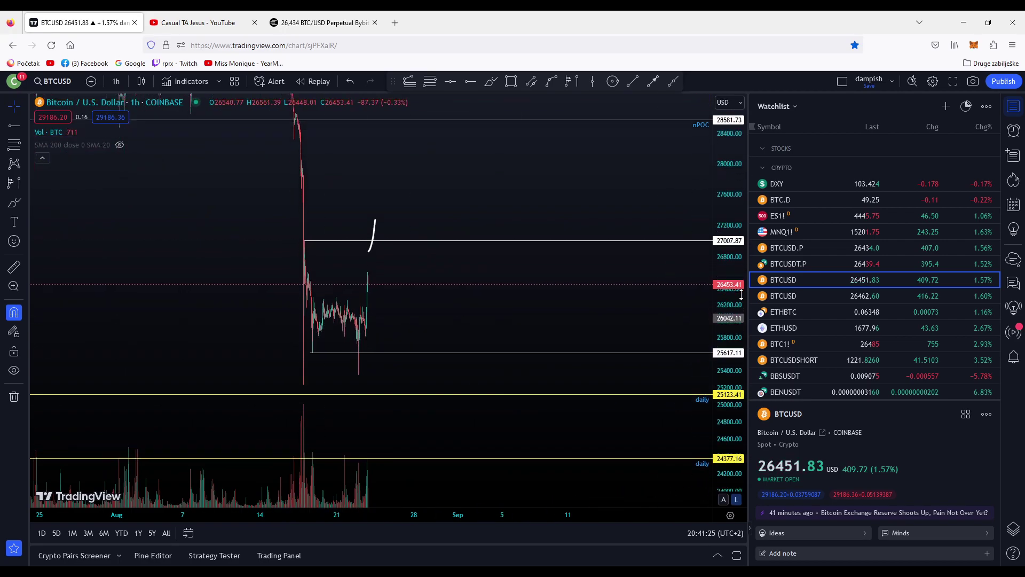
{"action": "left_click_drag", "start_coordinate": [472, 309], "coordinate": [706, 341]}
{"action": "left_click_drag", "start_coordinate": [730, 220], "coordinate": [731, 278]}
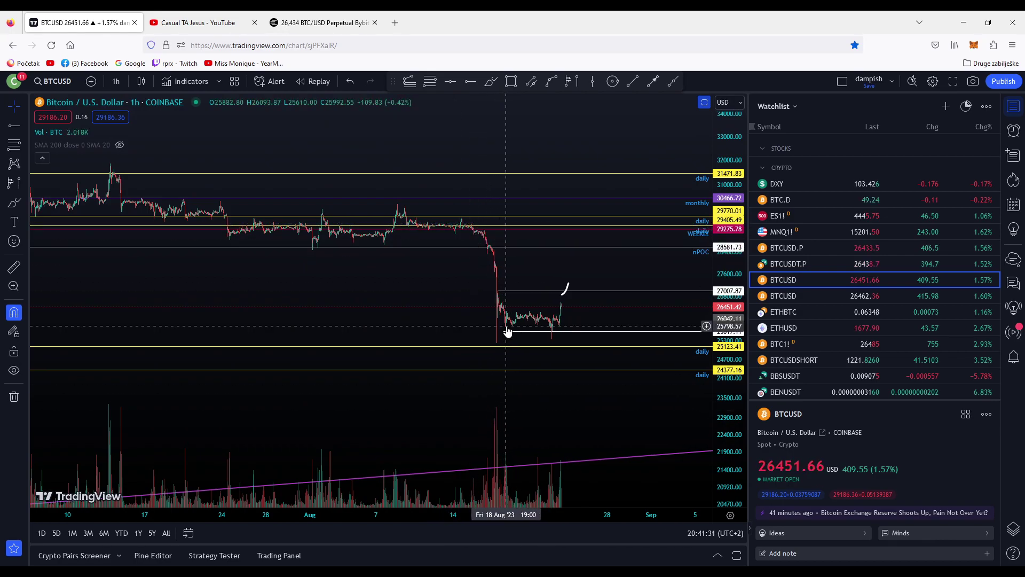
{"action": "left_click_drag", "start_coordinate": [734, 403], "coordinate": [733, 353]}
{"action": "scroll", "coordinate": [631, 388], "scroll_direction": "up", "scroll_amount": 5}
{"action": "scroll", "coordinate": [631, 390], "scroll_direction": "up", "scroll_amount": 5}
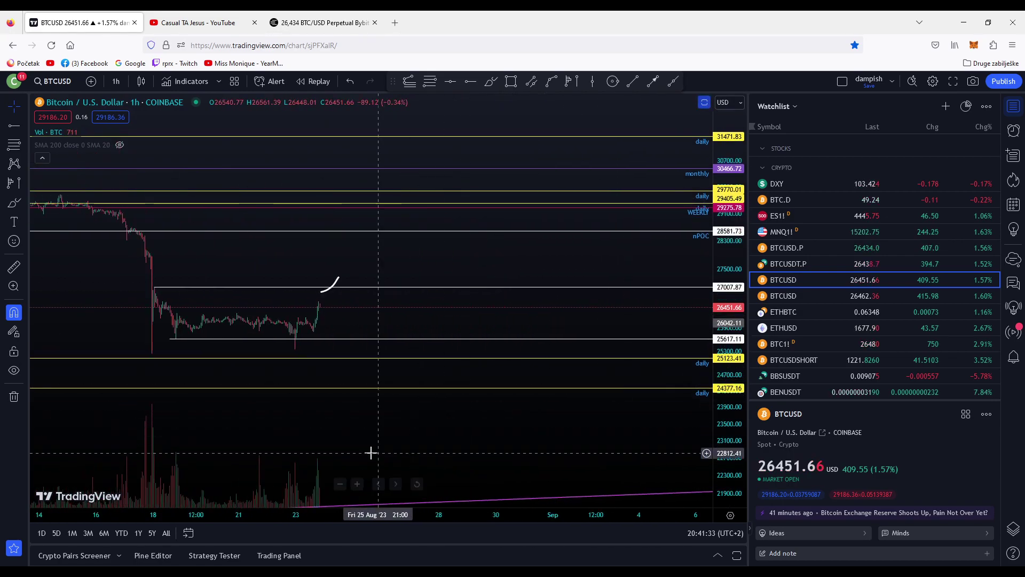
{"action": "left_click_drag", "start_coordinate": [371, 454], "coordinate": [582, 428]}
{"action": "left_click_drag", "start_coordinate": [722, 408], "coordinate": [723, 322]}
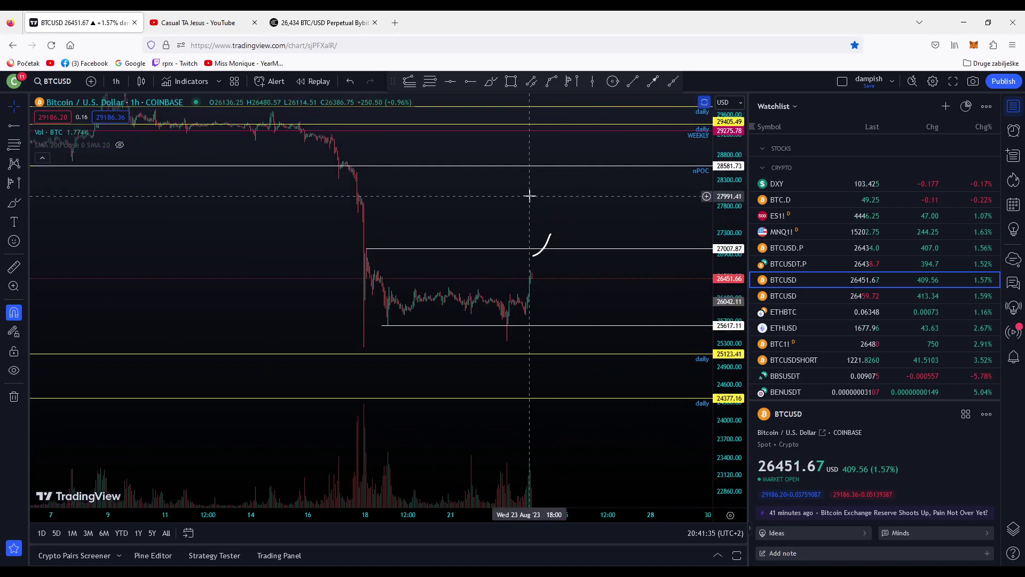
{"action": "left_click_drag", "start_coordinate": [531, 197], "coordinate": [426, 258]}
{"action": "right_click", "coordinate": [445, 297]}
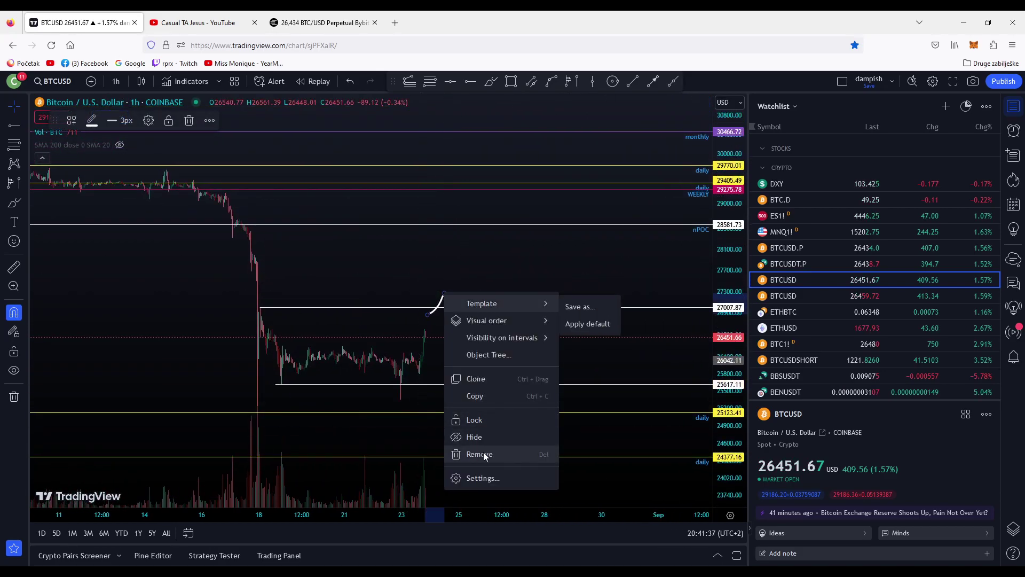
{"action": "left_click", "coordinate": [485, 455]}
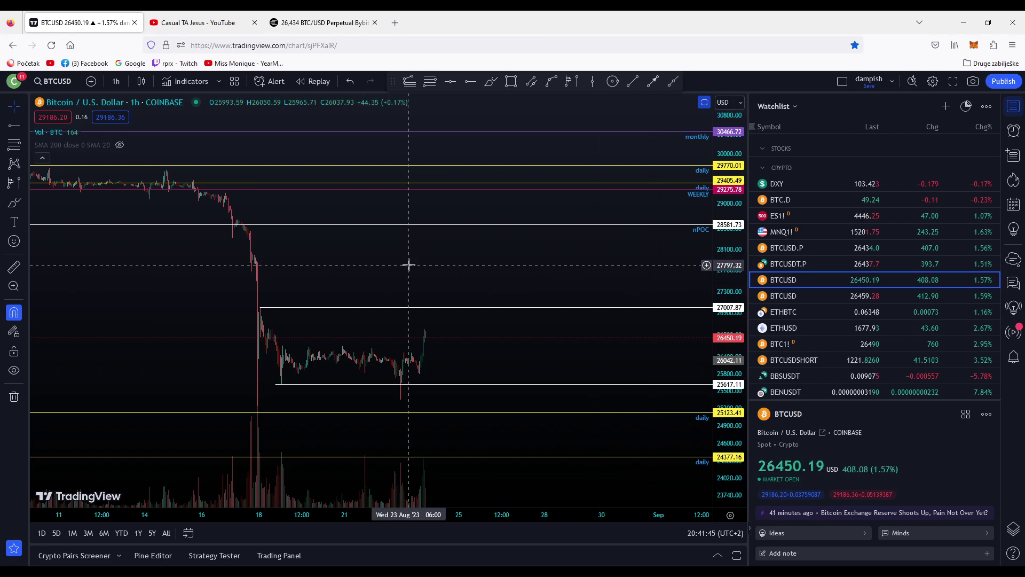
Brush a price path from the last candle down to about 24900, below the 25123.41 daily level, and back up to the 27007.87 ray.
{"action": "scroll", "coordinate": [577, 251], "scroll_direction": "down", "scroll_amount": 3}
{"action": "scroll", "coordinate": [517, 304], "scroll_direction": "down", "scroll_amount": 3}
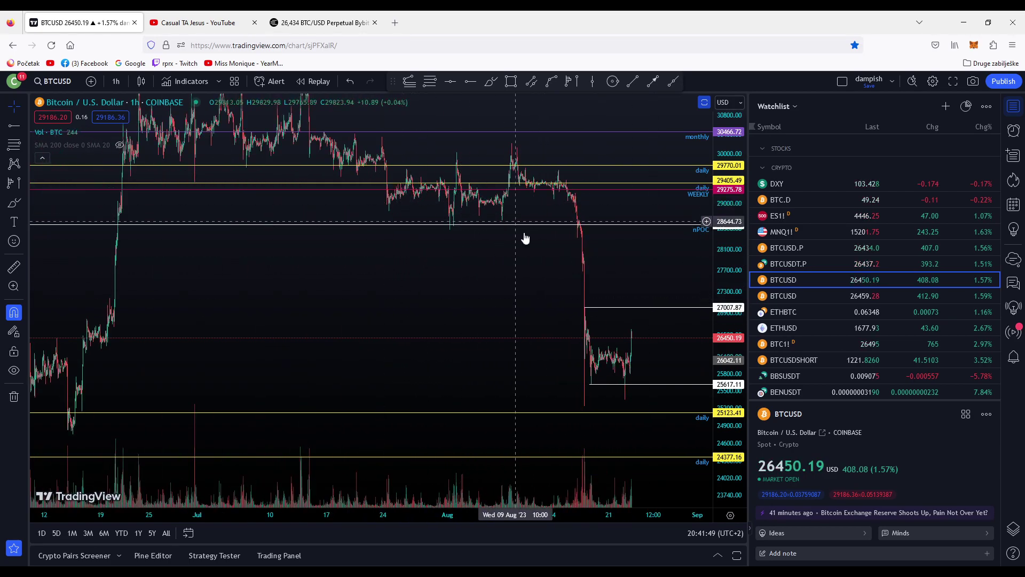
{"action": "scroll", "coordinate": [649, 275], "scroll_direction": "up", "scroll_amount": 5}
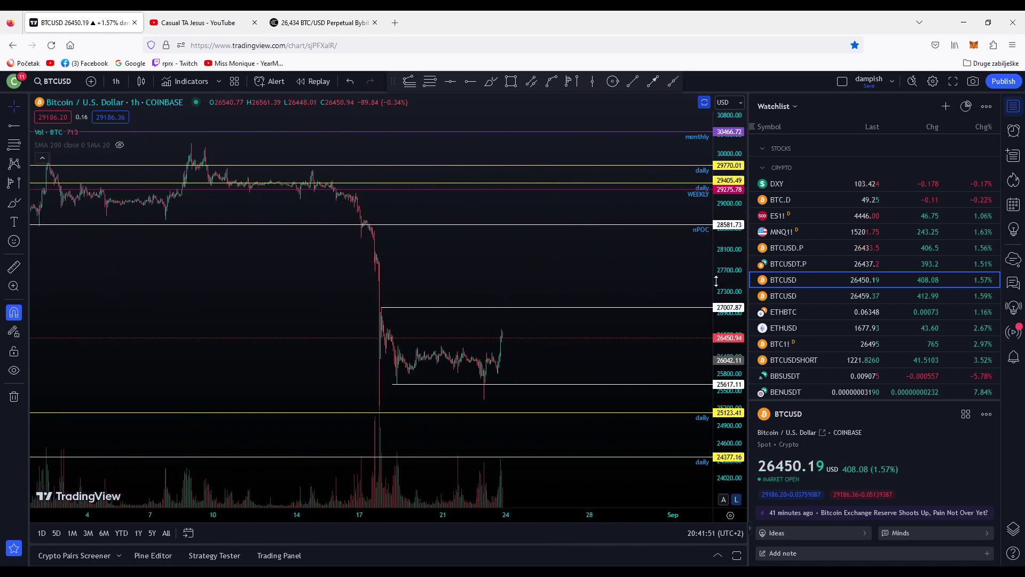
{"action": "left_click_drag", "start_coordinate": [717, 280], "coordinate": [718, 329]}
{"action": "left_click_drag", "start_coordinate": [564, 360], "coordinate": [605, 306]}
{"action": "left_click_drag", "start_coordinate": [722, 350], "coordinate": [722, 231]}
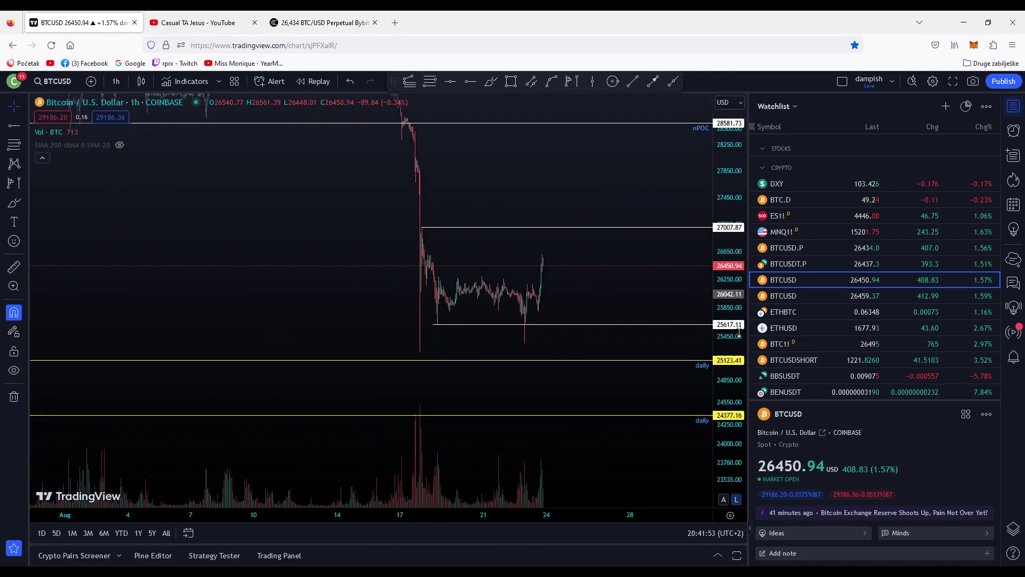
{"action": "scroll", "coordinate": [559, 355], "scroll_direction": "up", "scroll_amount": 5}
{"action": "left_click_drag", "start_coordinate": [526, 343], "coordinate": [586, 307]}
{"action": "scroll", "coordinate": [550, 309], "scroll_direction": "up", "scroll_amount": 3}
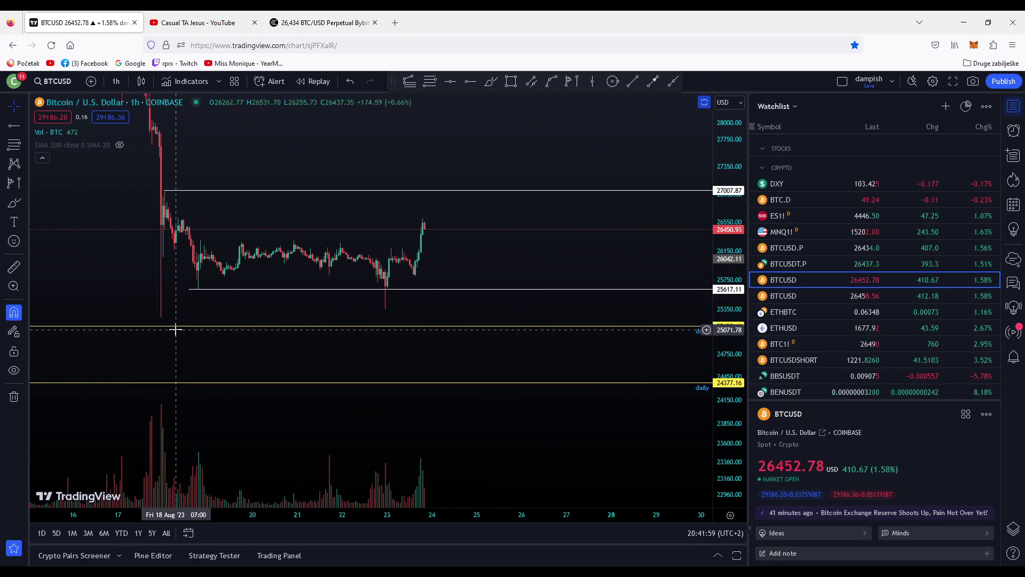
{"action": "left_click", "coordinate": [14, 207]}
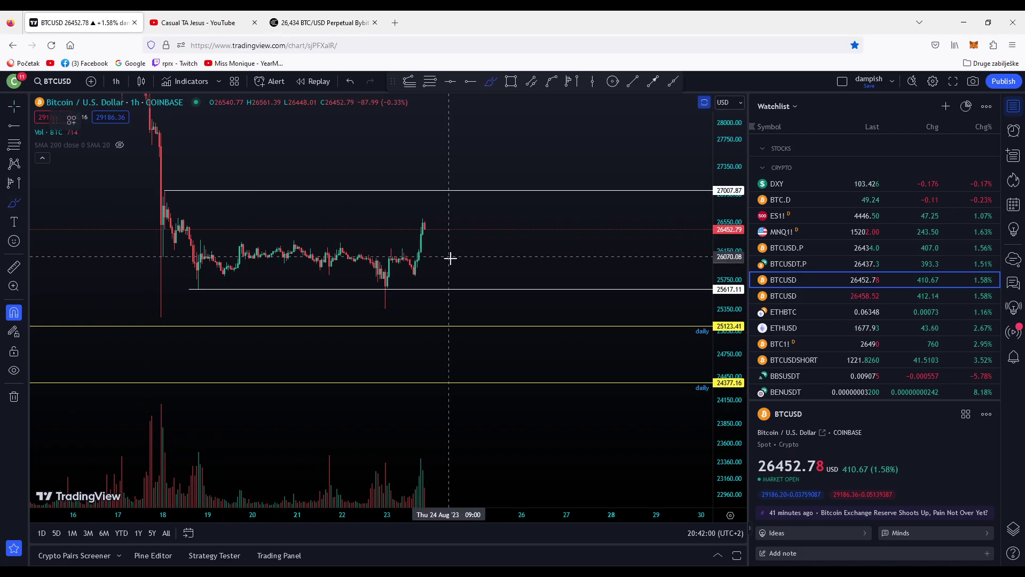
{"action": "left_click_drag", "start_coordinate": [424, 220], "coordinate": [441, 291]}
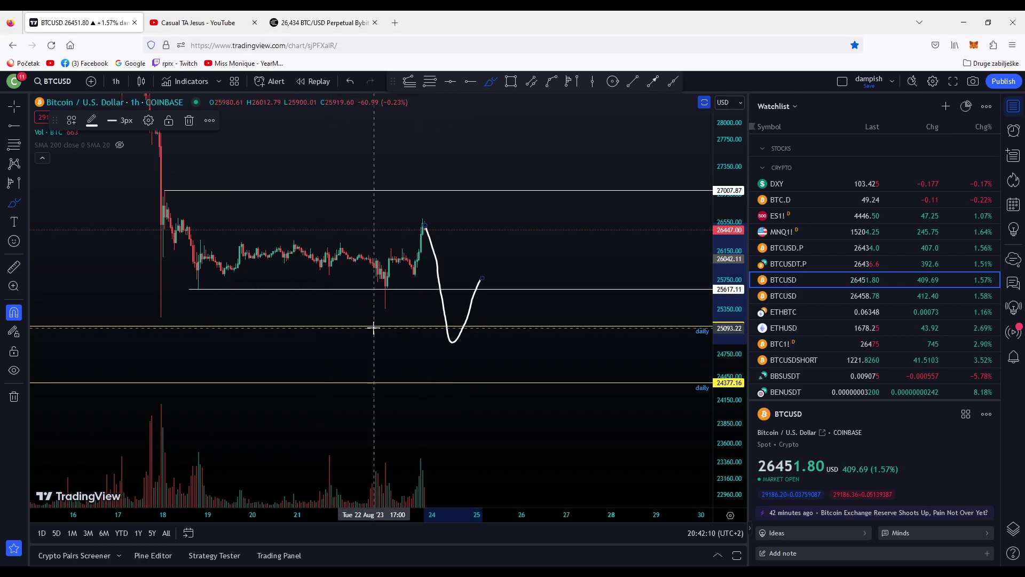
{"action": "left_click_drag", "start_coordinate": [481, 280], "coordinate": [513, 191]}
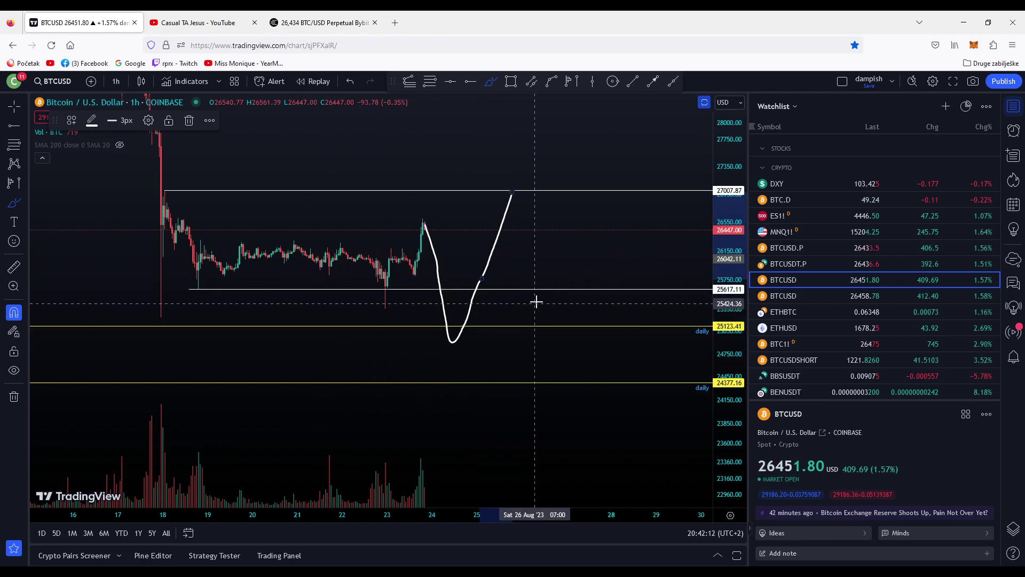
Remove both brush strokes of the projected dip and rise from the chart.
{"action": "scroll", "coordinate": [533, 301], "scroll_direction": "down", "scroll_amount": 2}
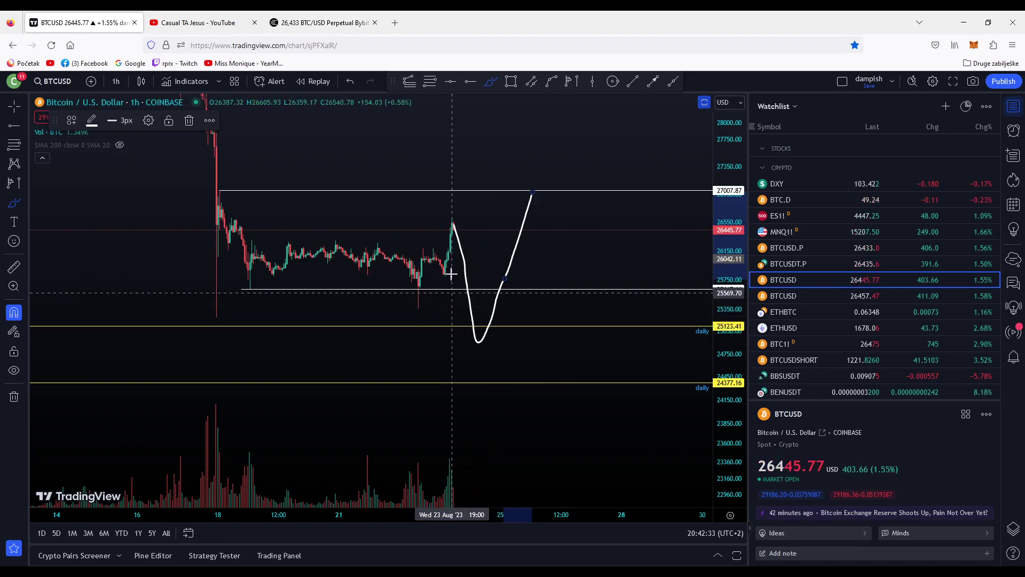
{"action": "key", "text": "Escape"}
{"action": "right_click", "coordinate": [471, 313]}
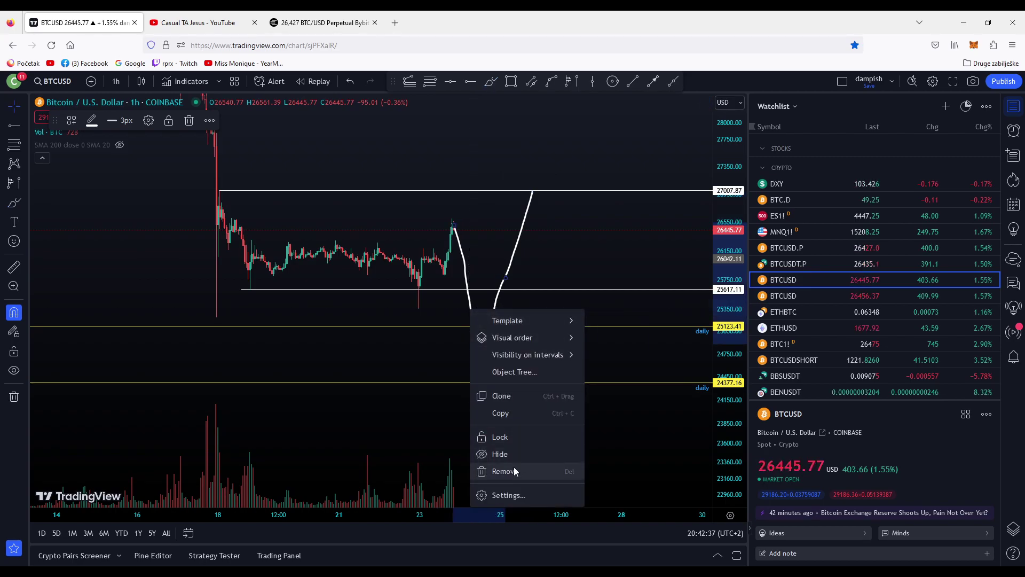
{"action": "left_click", "coordinate": [520, 470]}
{"action": "right_click", "coordinate": [514, 260]}
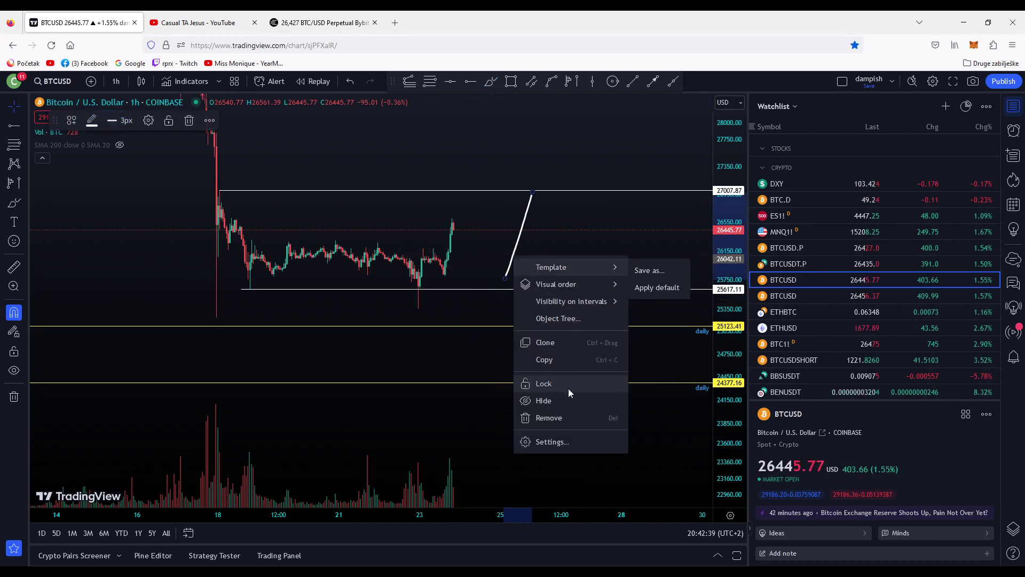
{"action": "left_click", "coordinate": [568, 418]}
Examine the 1 hour price action between the 25617.11 and 27007.87 rays and against the surrounding daily levels.
{"action": "scroll", "coordinate": [670, 318], "scroll_direction": "down", "scroll_amount": 3}
{"action": "left_click_drag", "start_coordinate": [727, 209], "coordinate": [587, 415]}
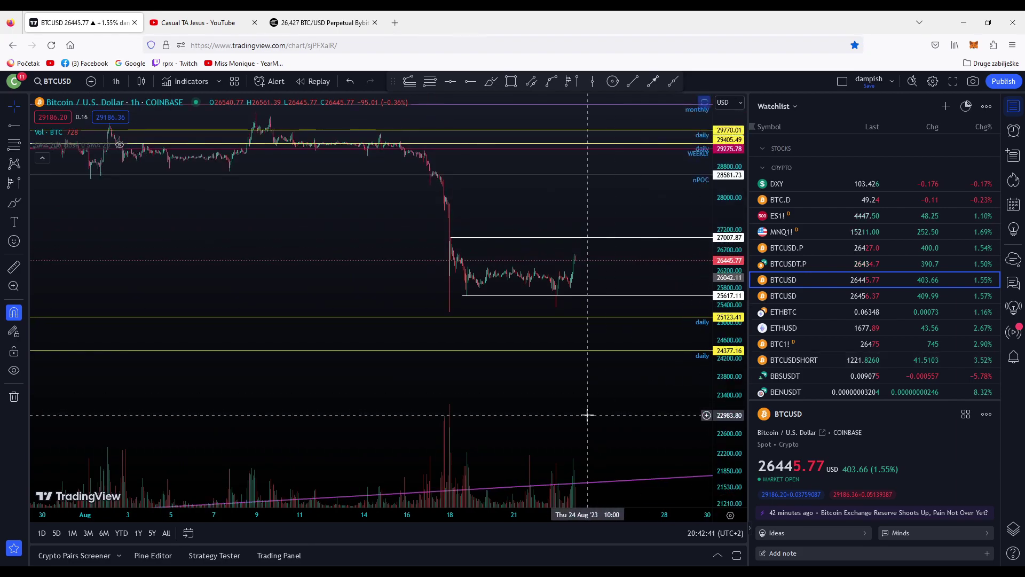
{"action": "scroll", "coordinate": [587, 415], "scroll_direction": "up", "scroll_amount": 2}
{"action": "left_click_drag", "start_coordinate": [728, 350], "coordinate": [727, 395]}
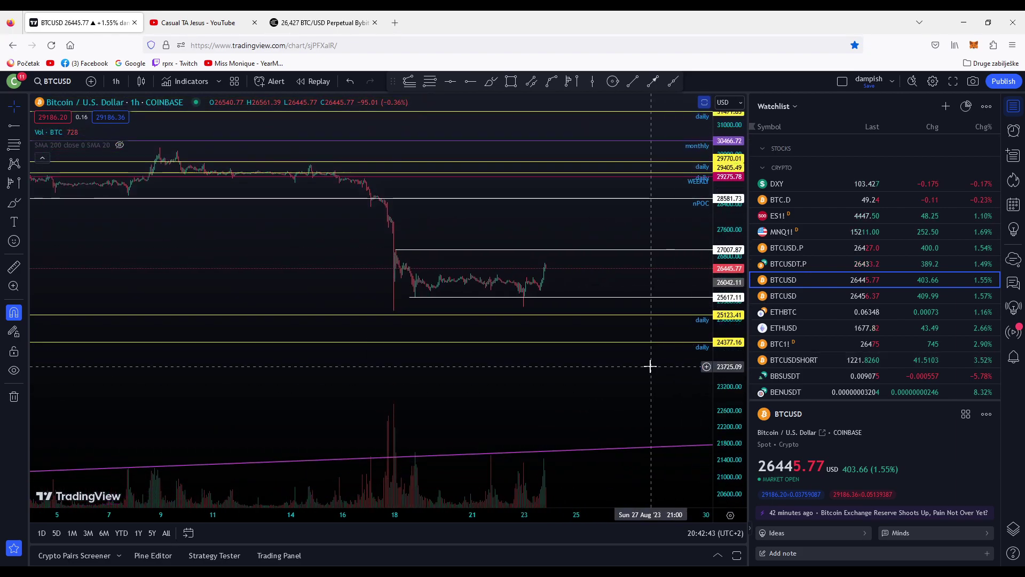
{"action": "left_click_drag", "start_coordinate": [733, 347], "coordinate": [729, 198]}
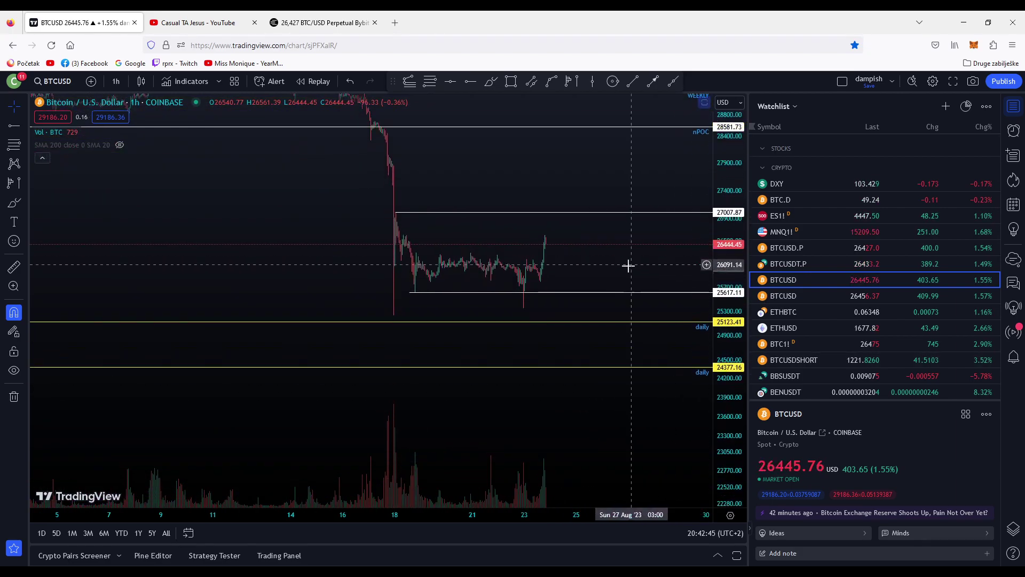
{"action": "left_click_drag", "start_coordinate": [624, 269], "coordinate": [528, 316]}
{"action": "scroll", "coordinate": [527, 315], "scroll_direction": "up", "scroll_amount": 2}
{"action": "left_click_drag", "start_coordinate": [728, 349], "coordinate": [729, 256]}
{"action": "left_click_drag", "start_coordinate": [528, 330], "coordinate": [654, 305]}
{"action": "scroll", "coordinate": [569, 300], "scroll_direction": "up", "scroll_amount": 5}
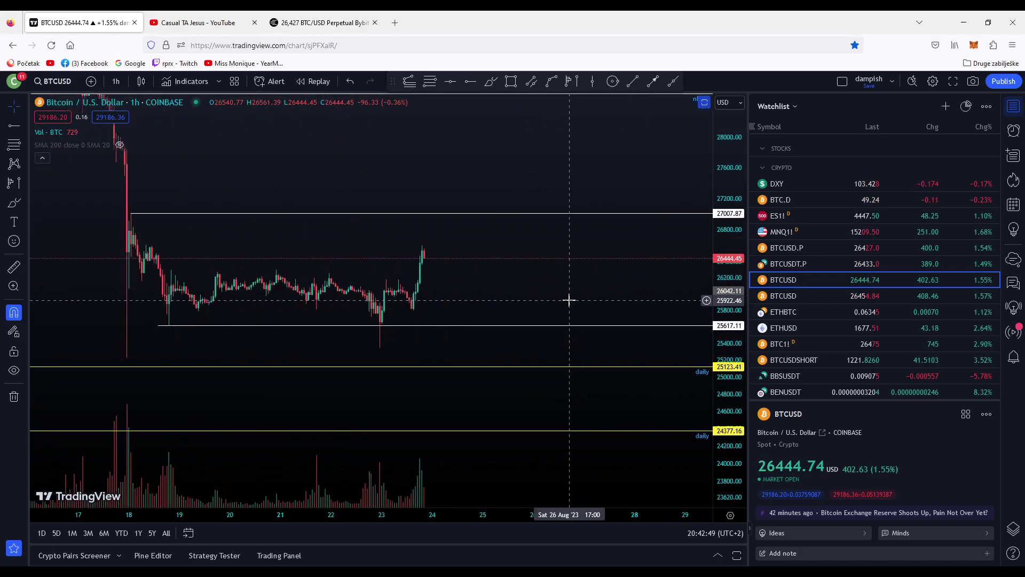